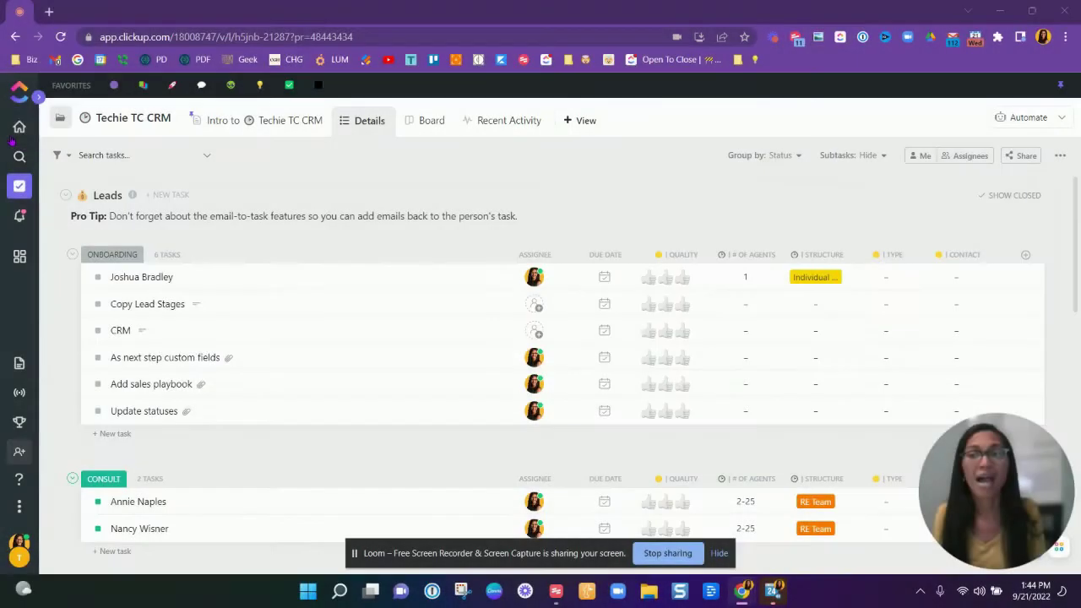
# - Expand the sidebar, look into the TECHIE TC space's Admin - Techie TCs folder, and open the Techie TC CRM folder
pyautogui.moveTo(19, 127)
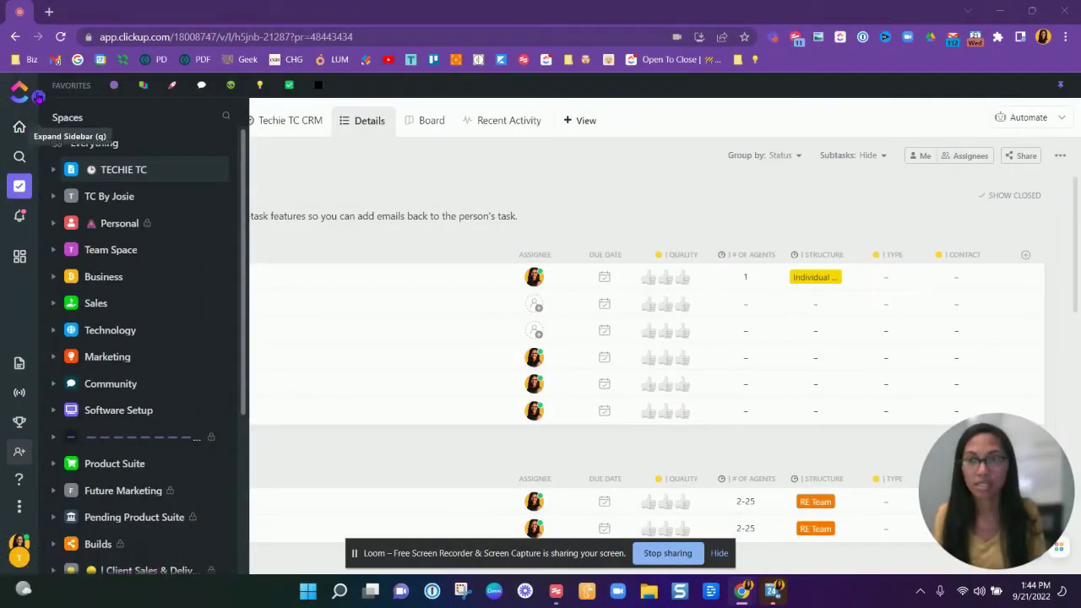
pyautogui.click(38, 98)
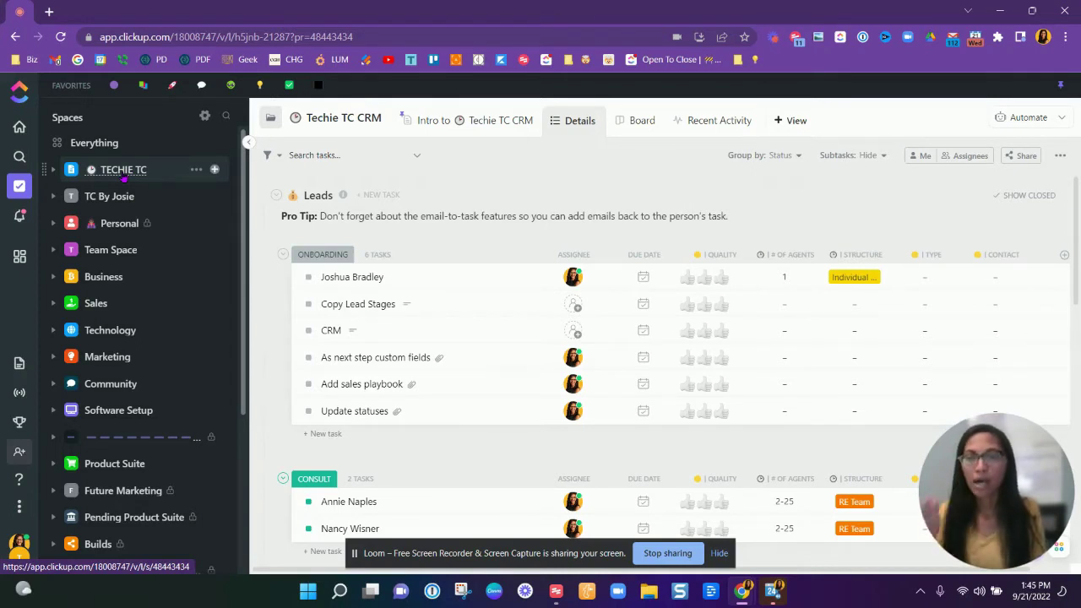
pyautogui.click(123, 173)
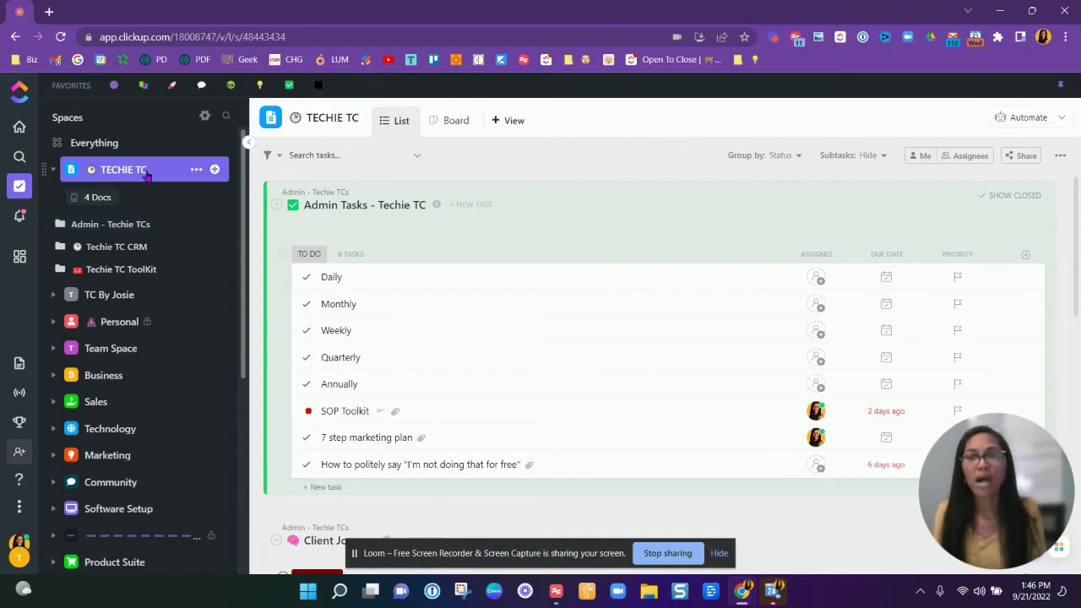
pyautogui.click(142, 225)
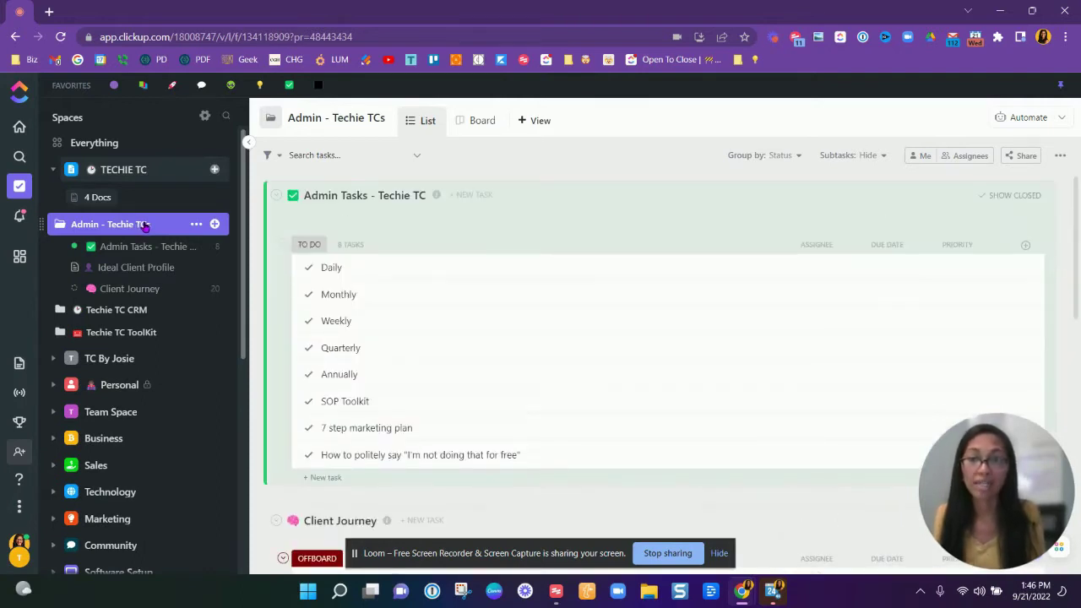
pyautogui.click(127, 312)
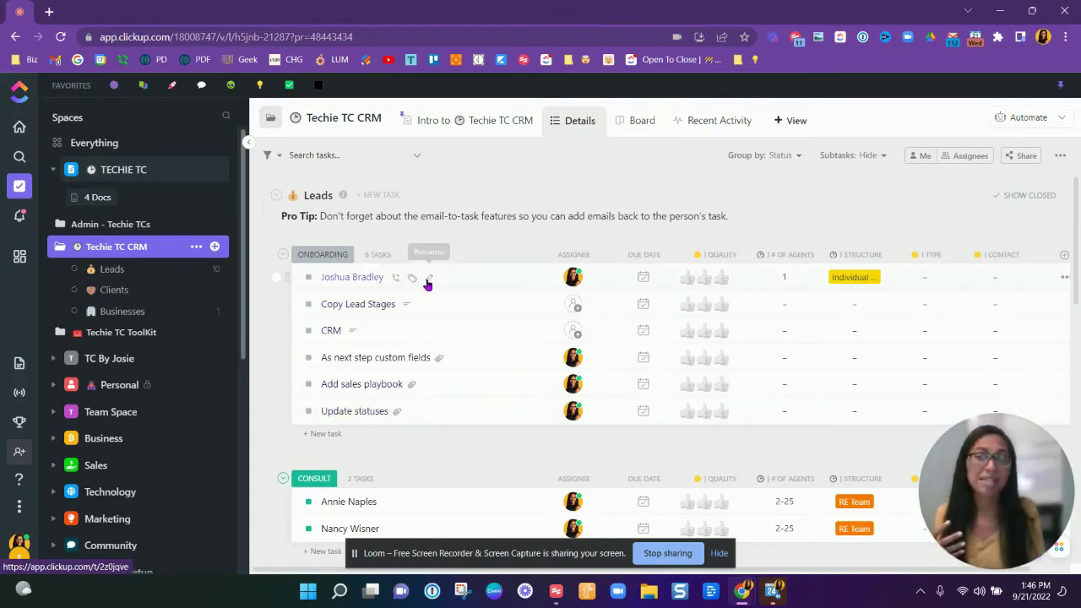
# - Add two subtasks named "This" and "THat" to the first lead in the Onboarding group
pyautogui.click(397, 281)
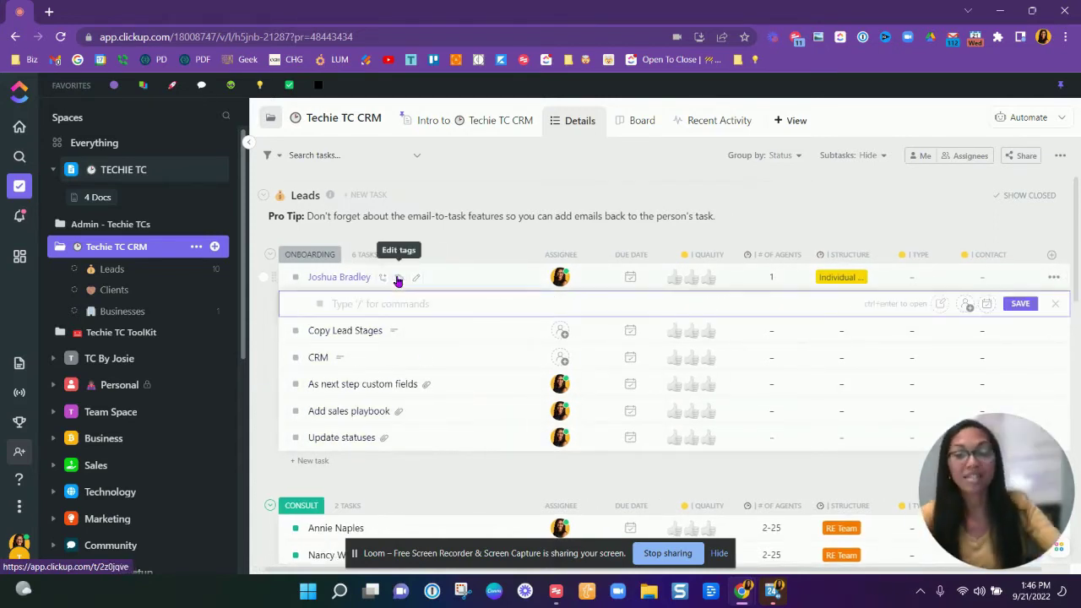
pyautogui.write('This')
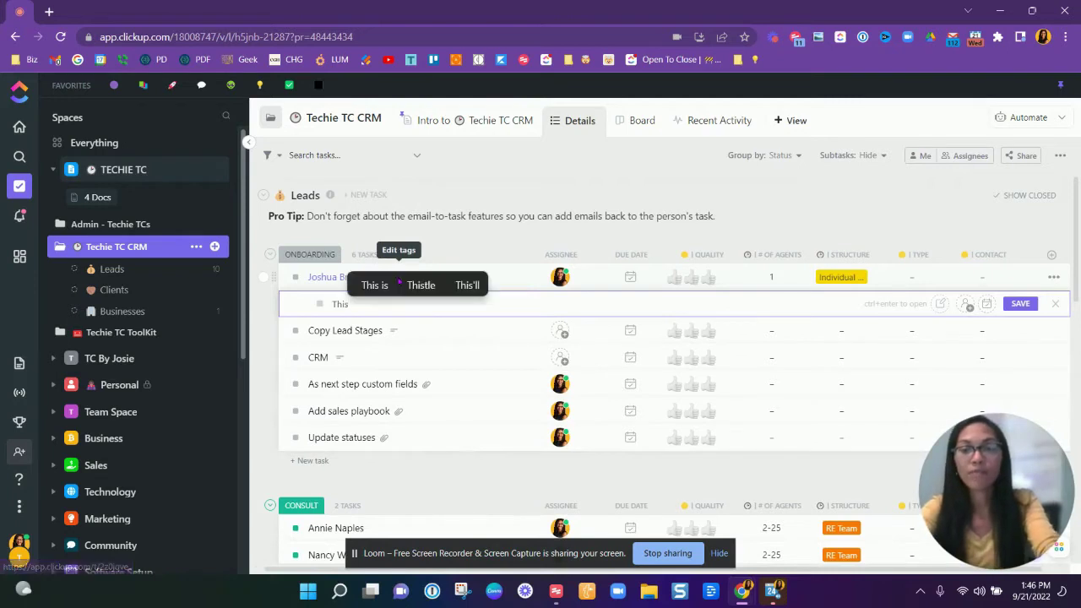
pyautogui.press('Return')
pyautogui.write('THat')
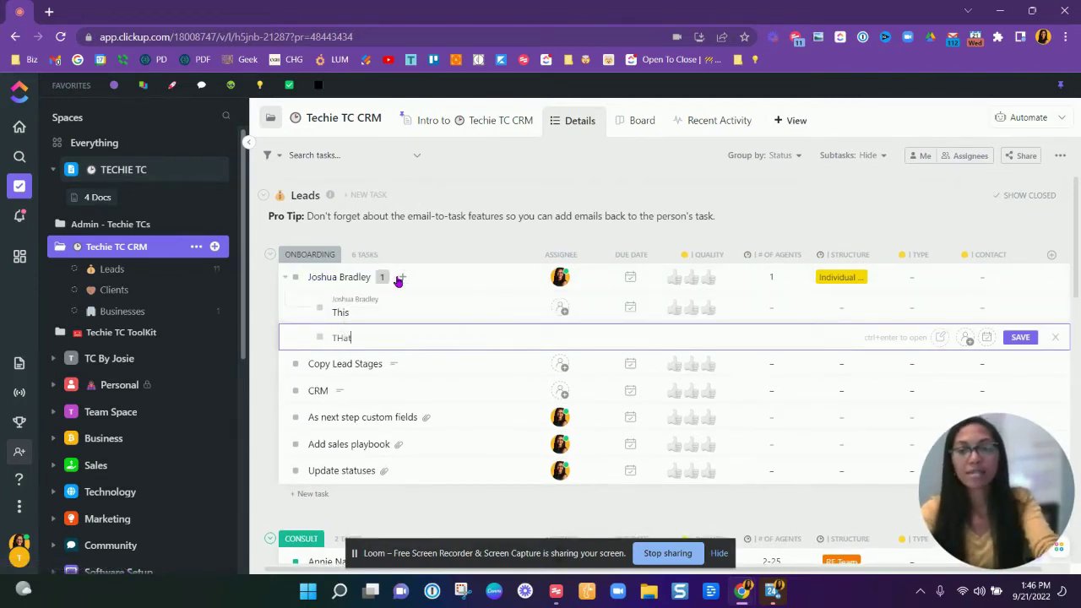
pyautogui.press('Return')
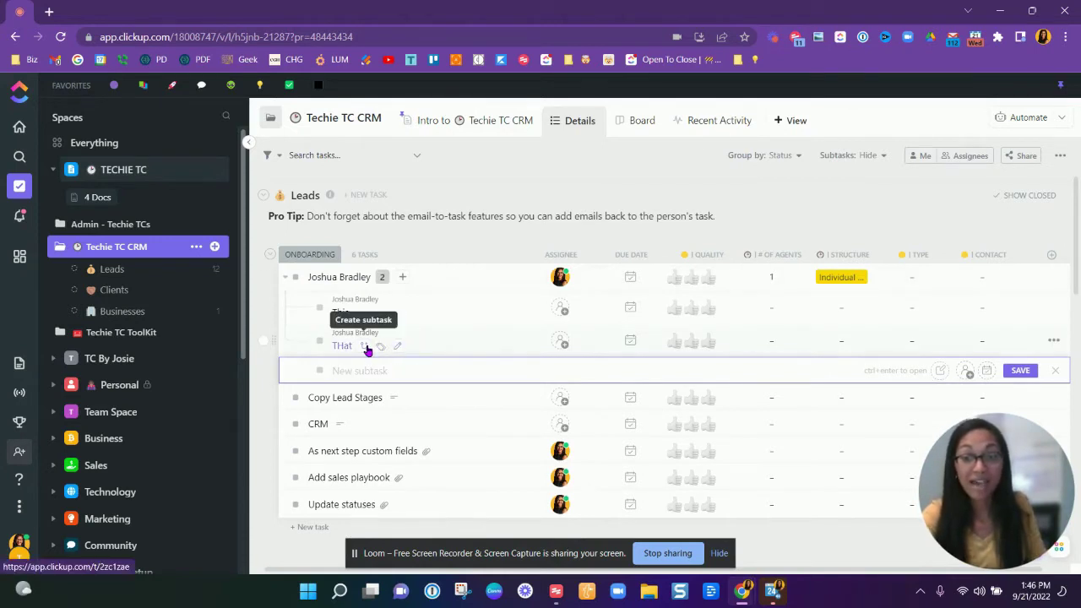
# - Add a nested subtask named "This" under the "THat" subtask
pyautogui.write('This')
pyautogui.press('Return')
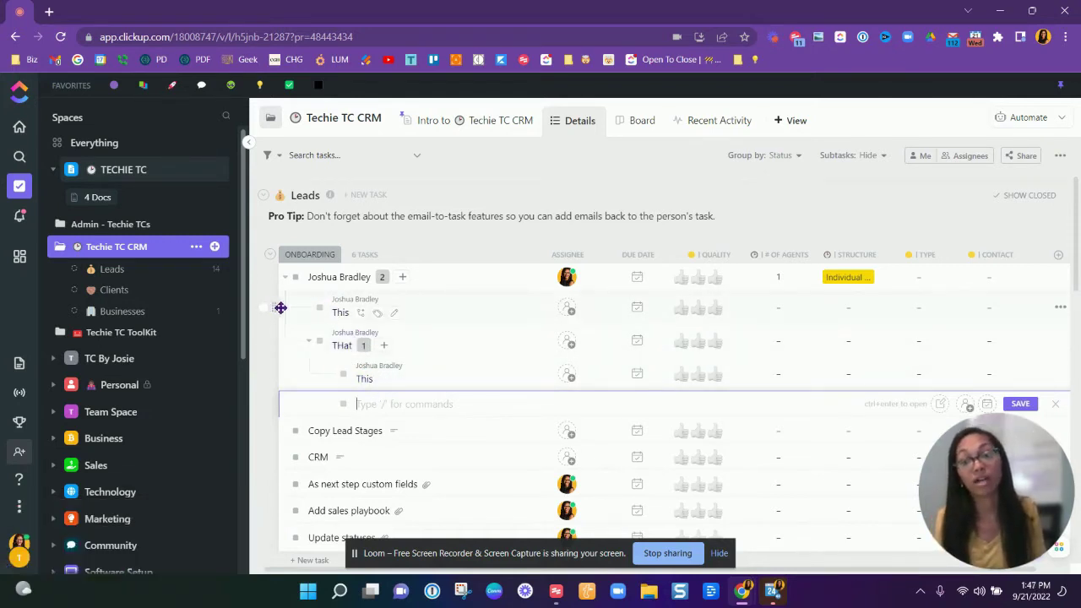
pyautogui.rightClick(435, 315)
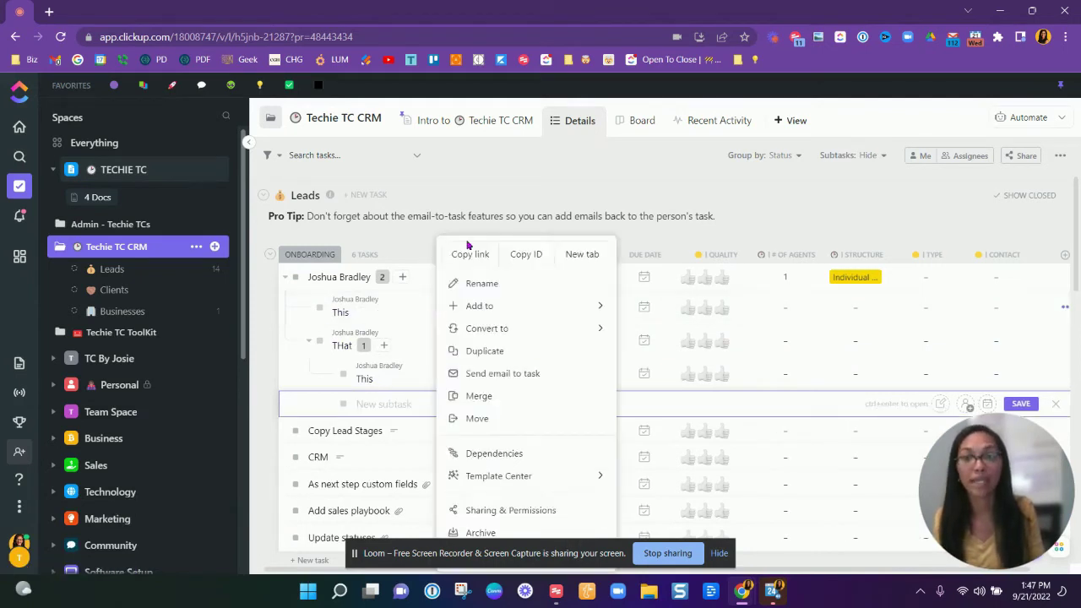
pyautogui.click(523, 163)
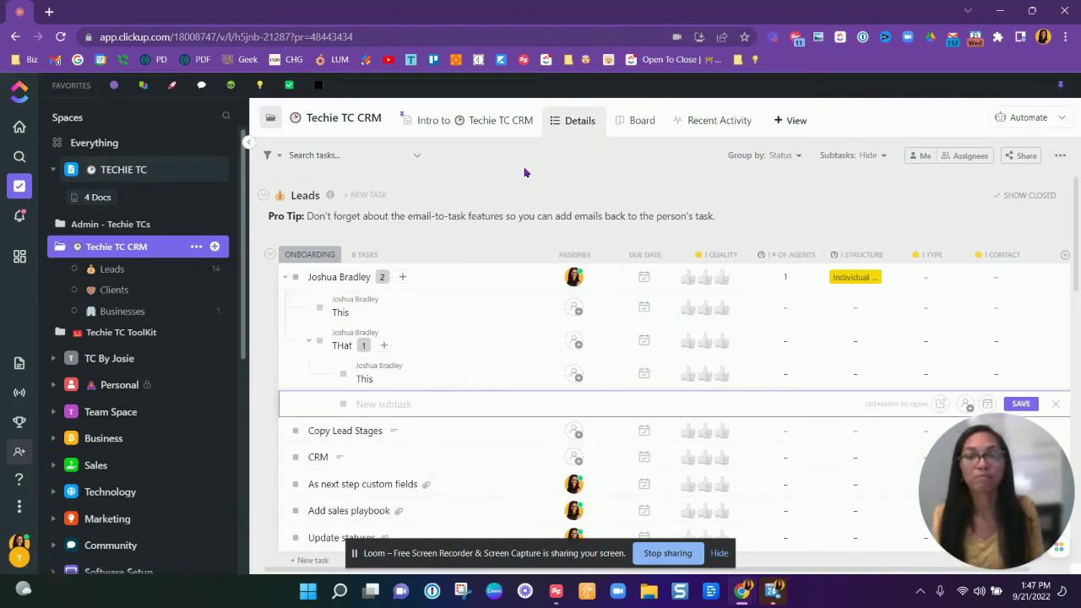
# - Read through the Intro to Techie TC CRM doc
pyautogui.click(496, 122)
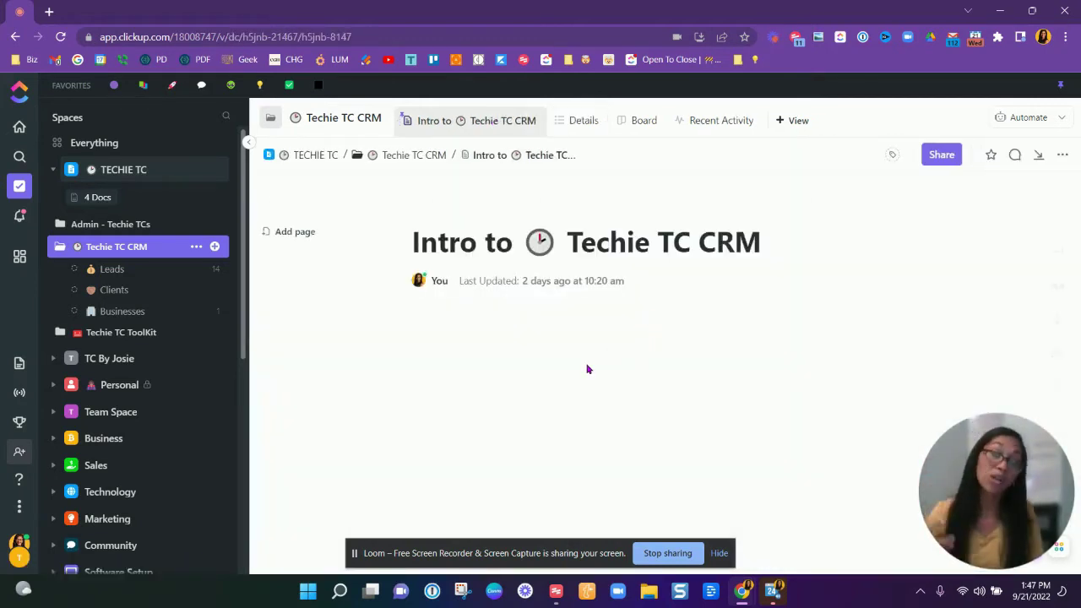
pyautogui.scroll(-5, 615, 337)
pyautogui.scroll(-3, 622, 354)
pyautogui.scroll(10, 628, 369)
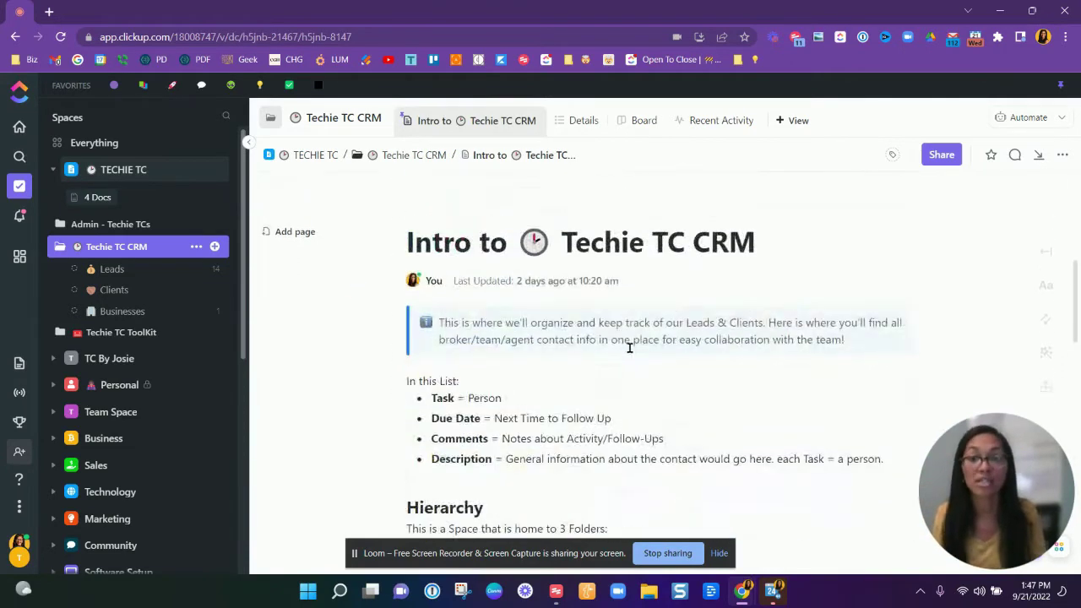
# - View the Techie TC CRM tasks as a board of lead stages
pyautogui.click(581, 120)
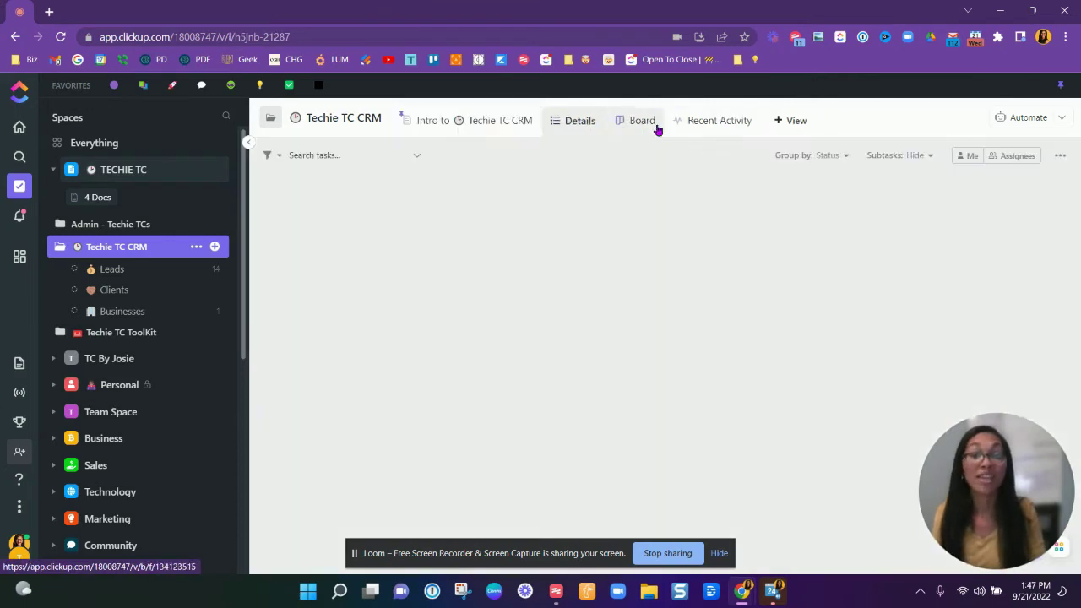
pyautogui.click(629, 121)
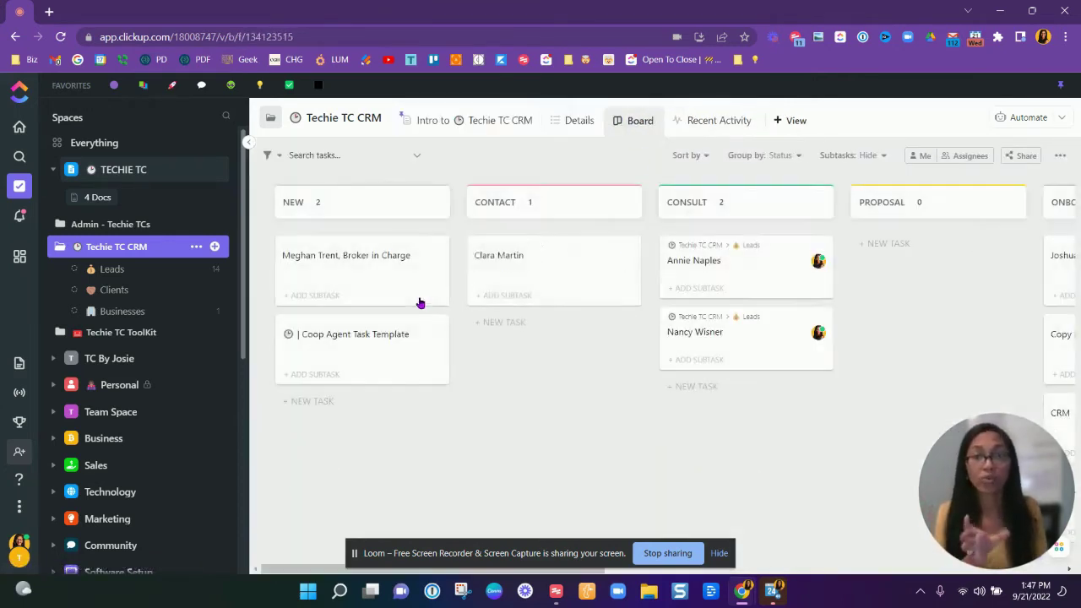
pyautogui.moveTo(364, 280)
pyautogui.mouseDown()
pyautogui.moveTo(574, 345)
pyautogui.moveTo(813, 222)
pyautogui.moveTo(899, 268)
pyautogui.moveTo(235, 283)
pyautogui.moveTo(369, 267)
pyautogui.moveTo(364, 275)
pyautogui.mouseUp()
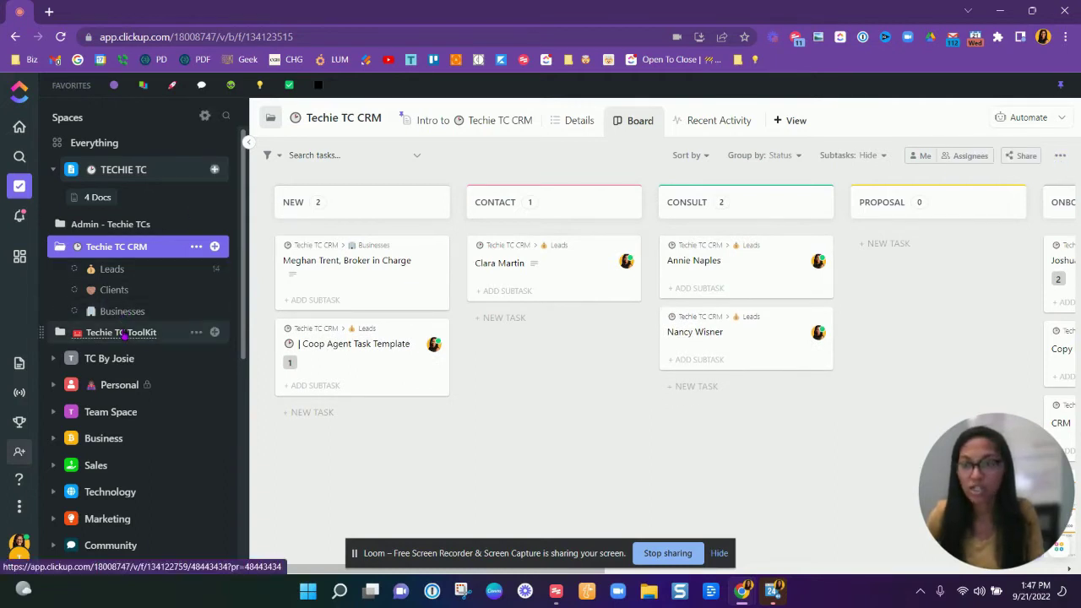
# - Open the SOPs list in the SOPs & Resources folder of the TC By Josie space
pyautogui.click(121, 363)
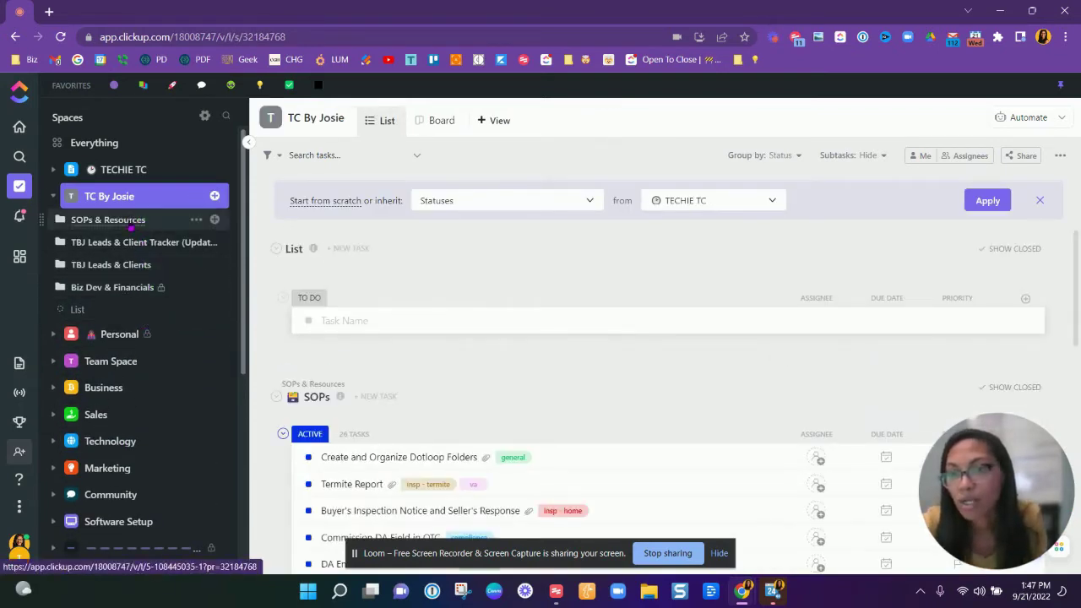
pyautogui.click(128, 221)
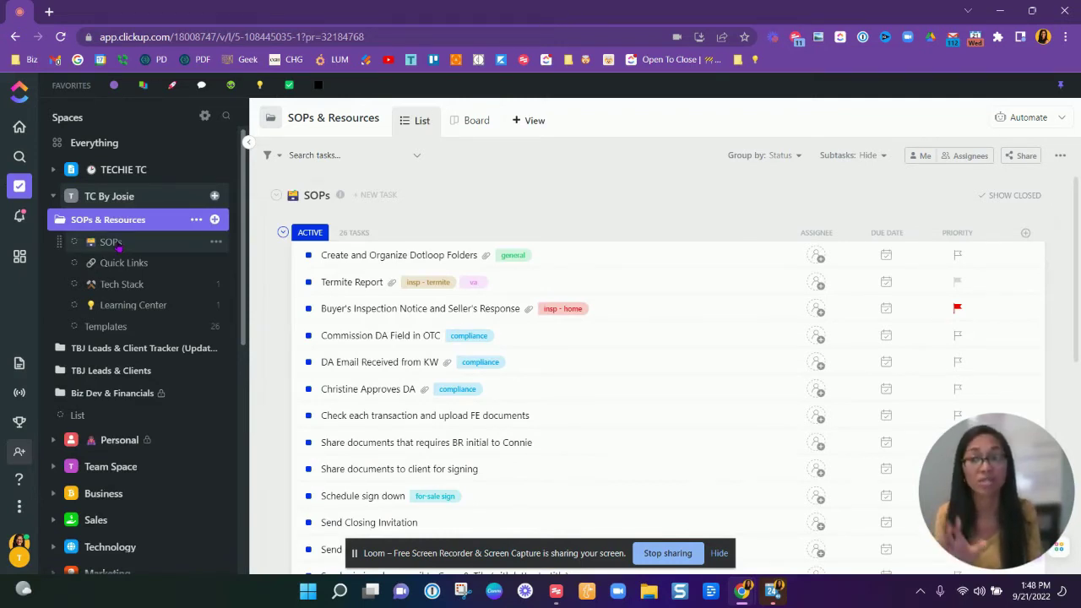
pyautogui.click(119, 246)
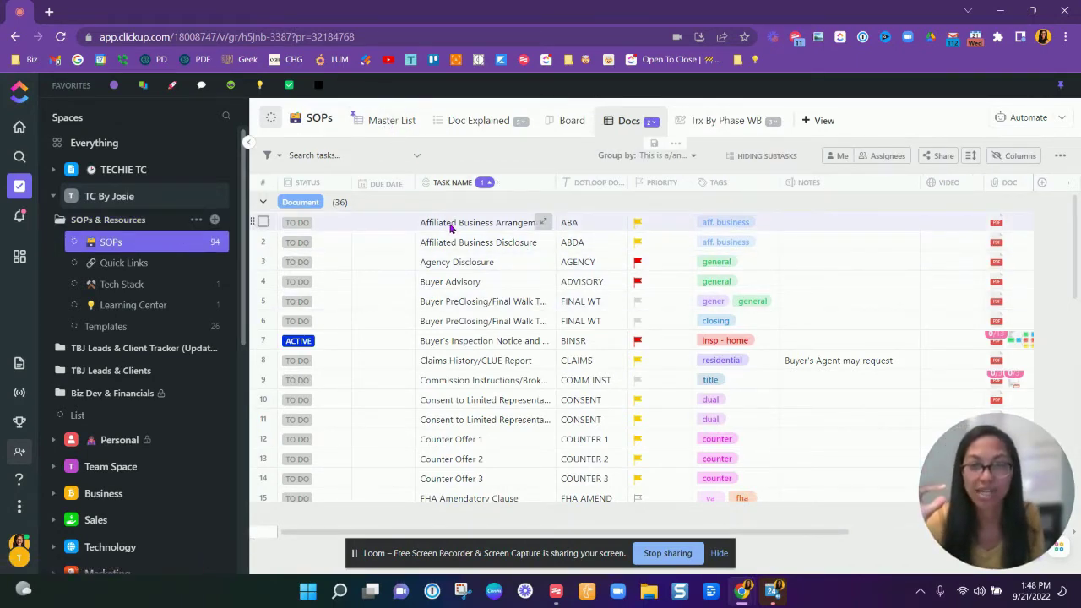
# - Compare the Doc Explained and Master List views of the SOPs list and check which views are grouped under Docs
pyautogui.click(449, 125)
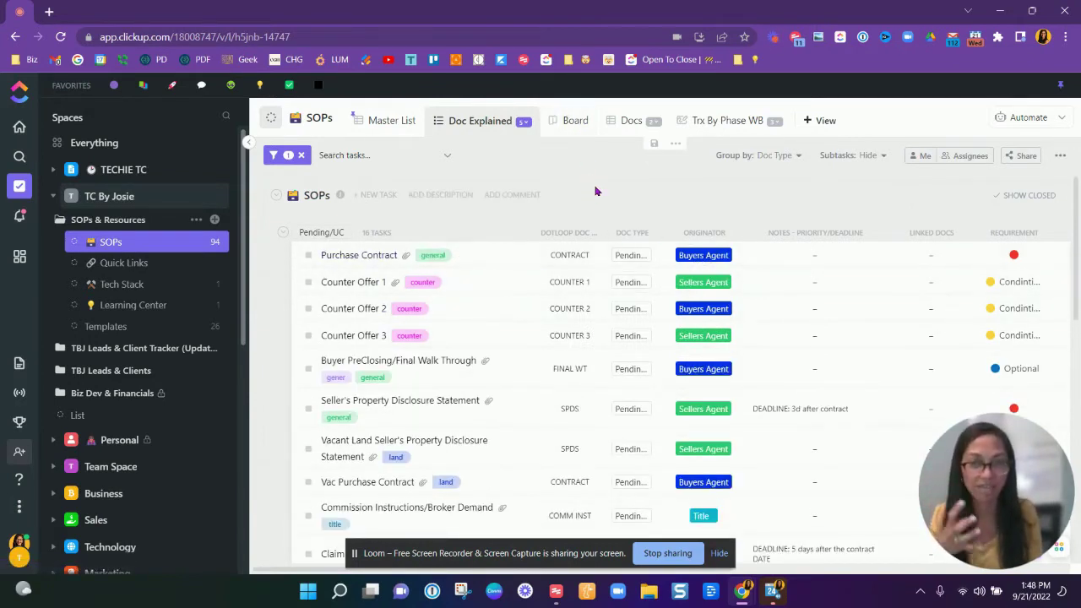
pyautogui.click(610, 125)
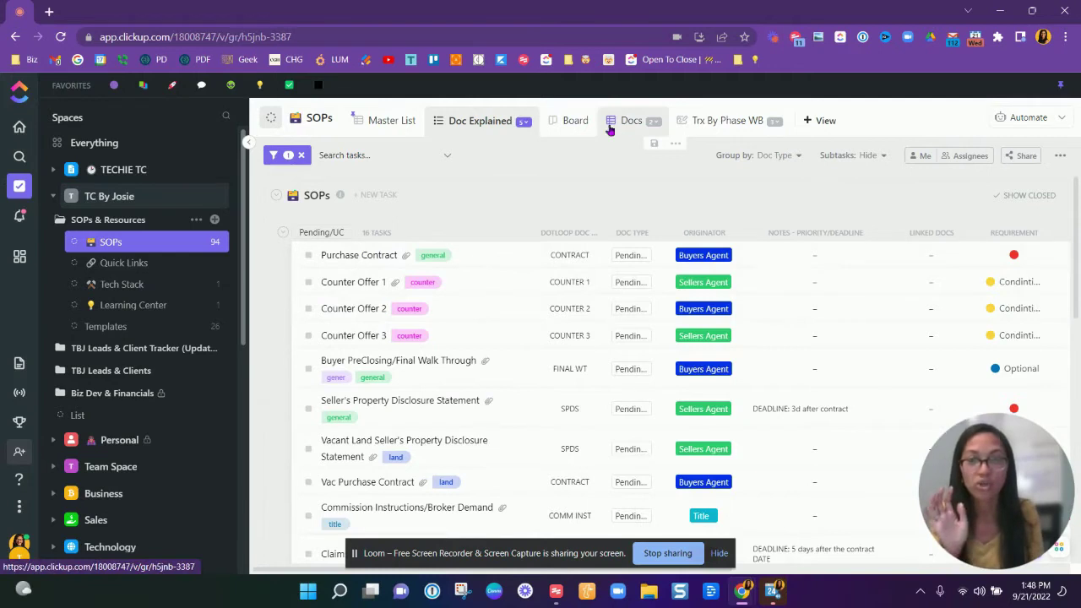
pyautogui.click(469, 125)
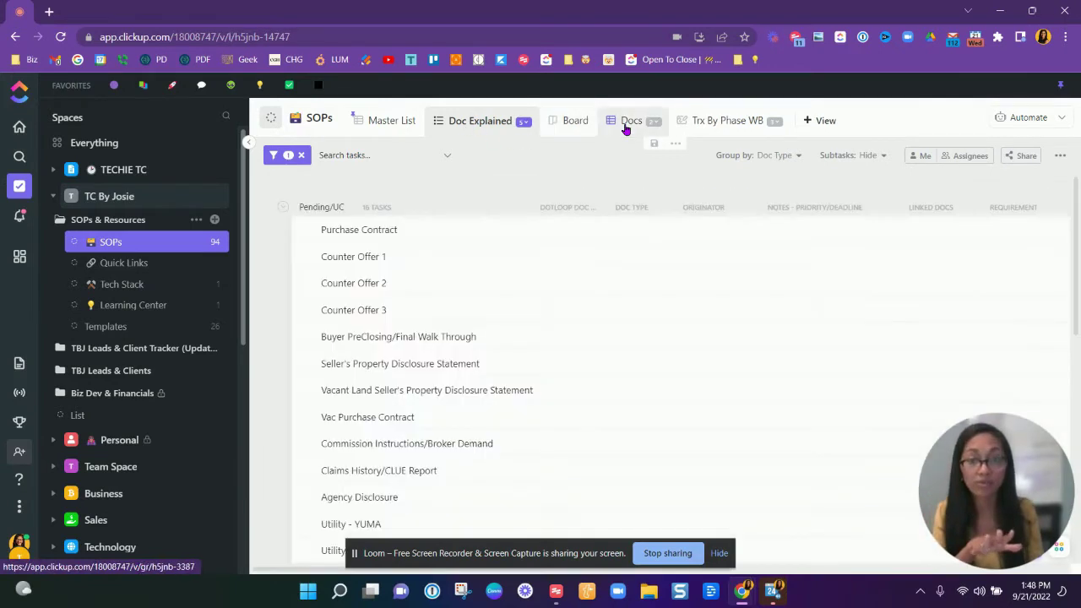
pyautogui.click(393, 125)
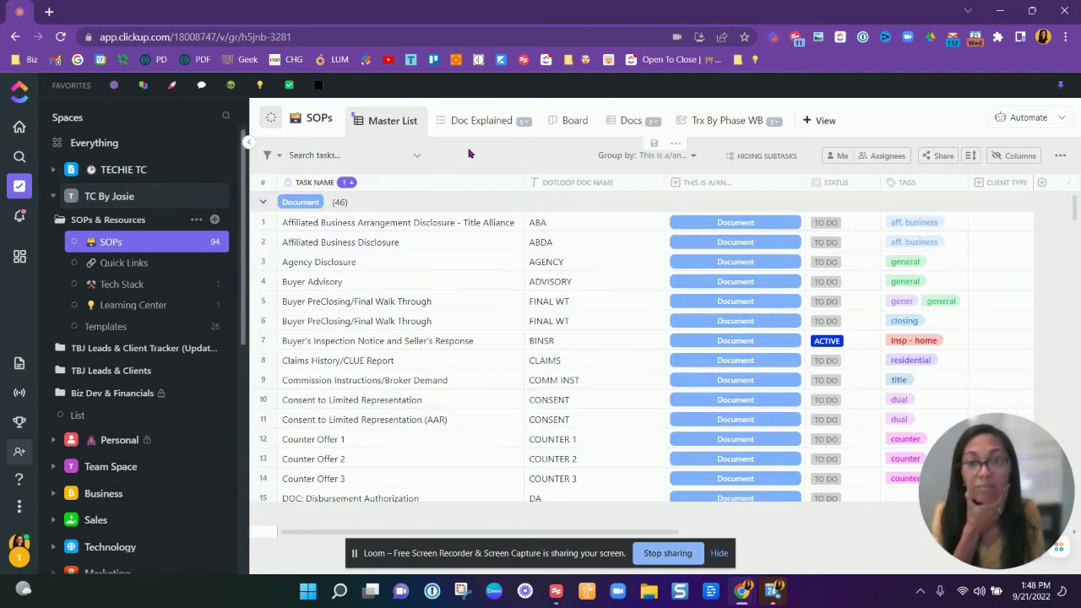
pyautogui.click(653, 124)
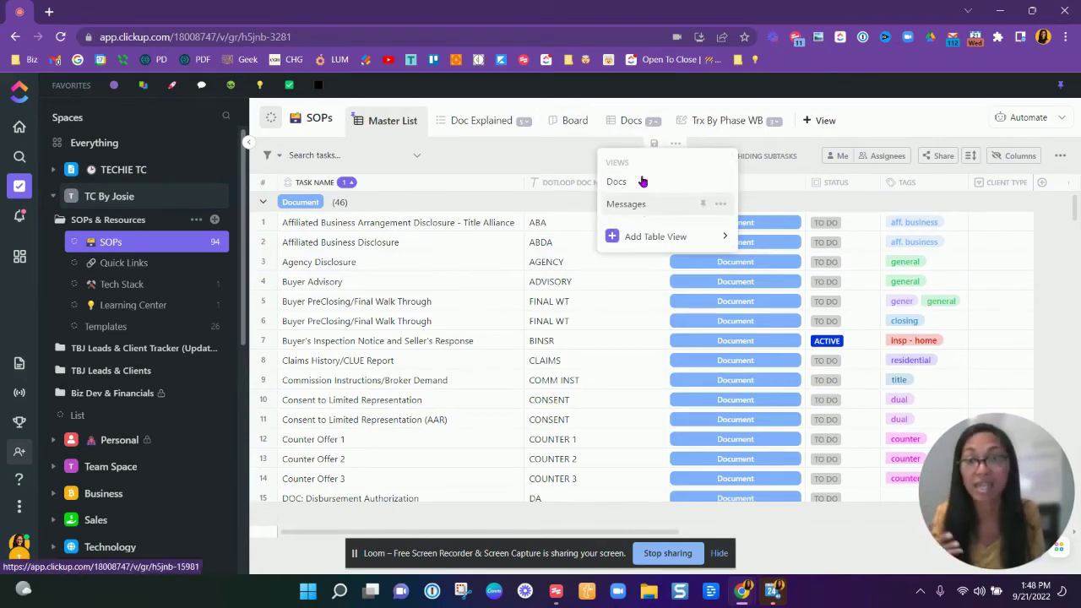
pyautogui.click(369, 125)
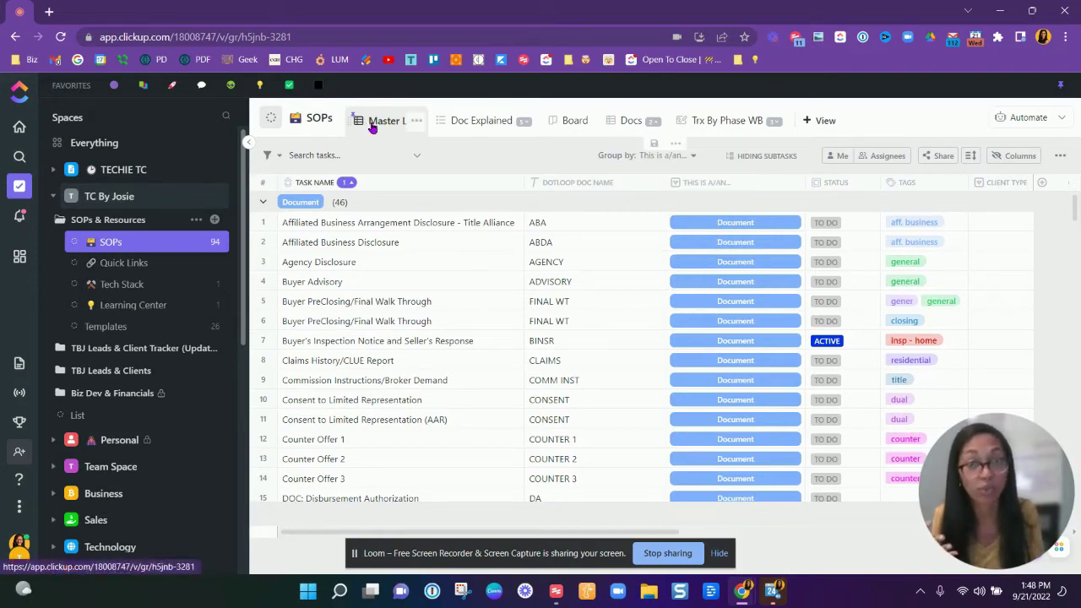
# - Examine the Under Contract inspection flowchart on the Trx By Phase WB whiteboard
pyautogui.click(716, 124)
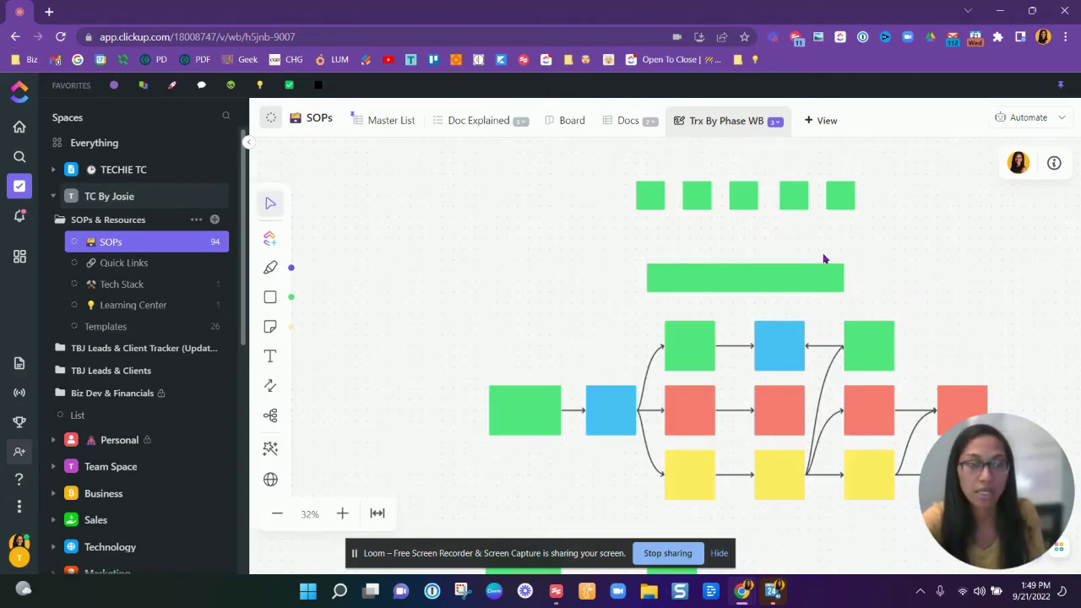
pyautogui.moveTo(799, 251); pyautogui.dragTo(717, 246)
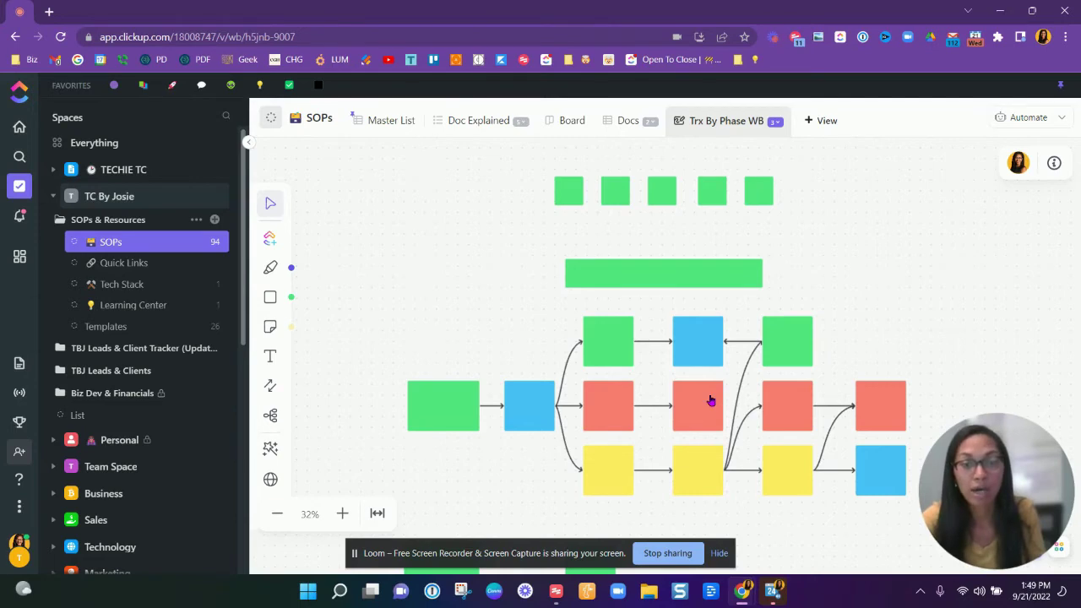
pyautogui.scroll(3, 711, 401)
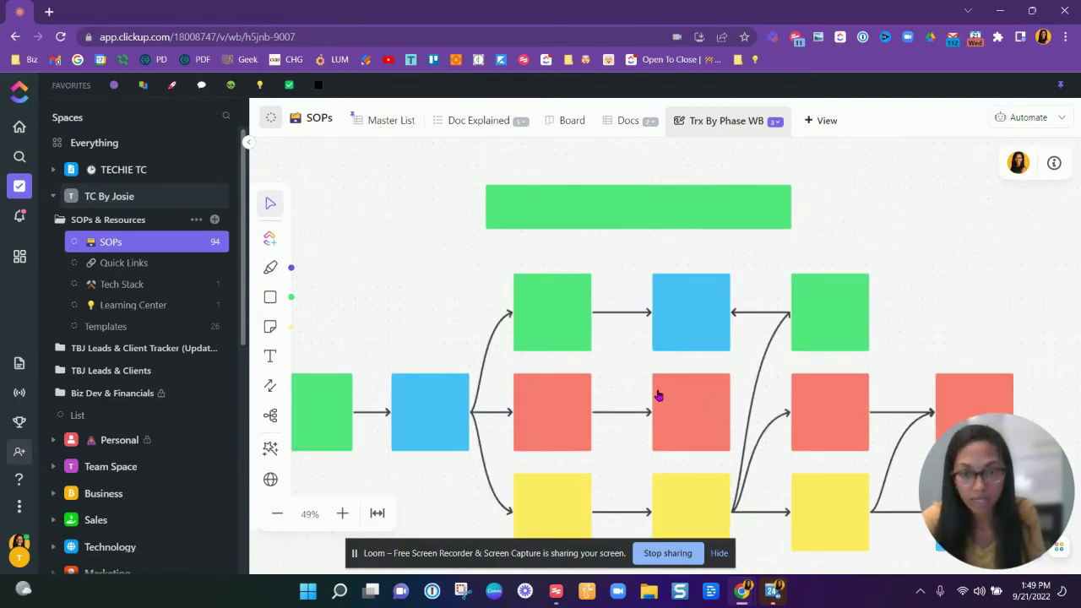
pyautogui.scroll(-1, 659, 396)
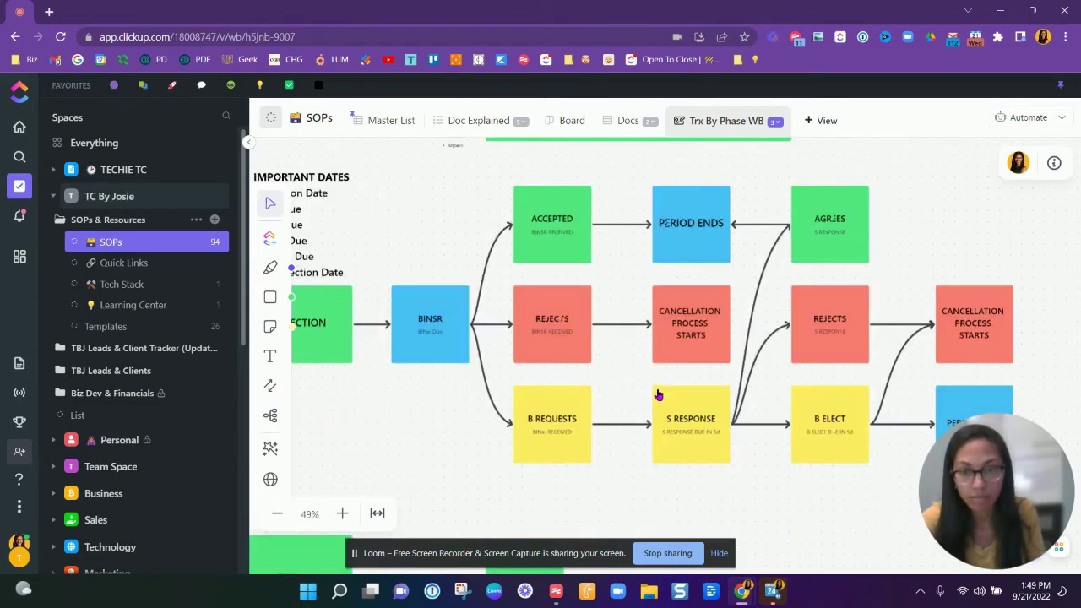
pyautogui.scroll(-3, 658, 393)
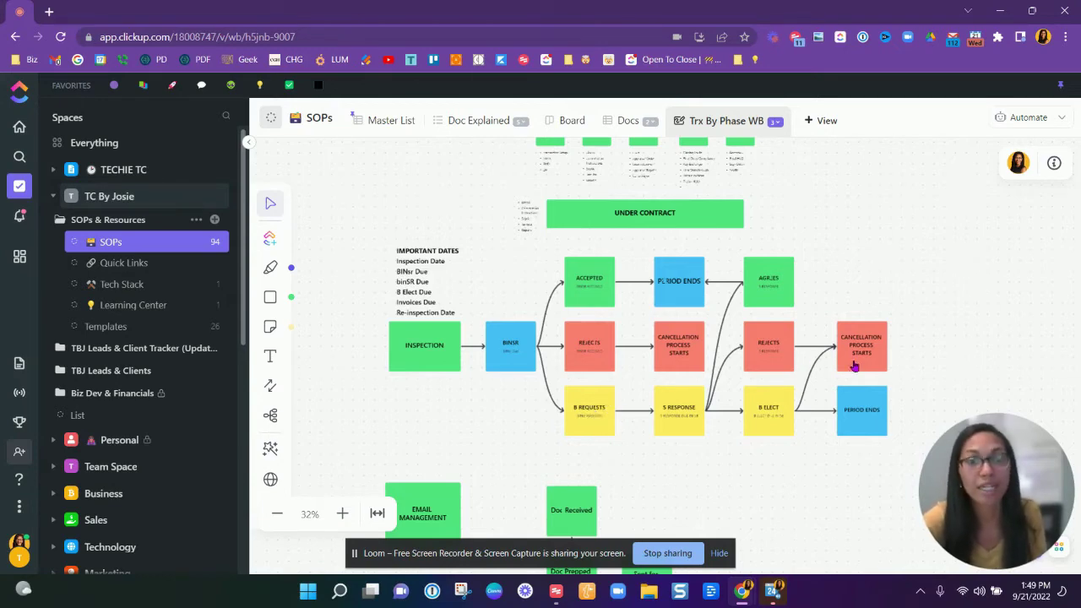
# - Look through the available view types and add a Chat view to the SOPs list
pyautogui.click(824, 122)
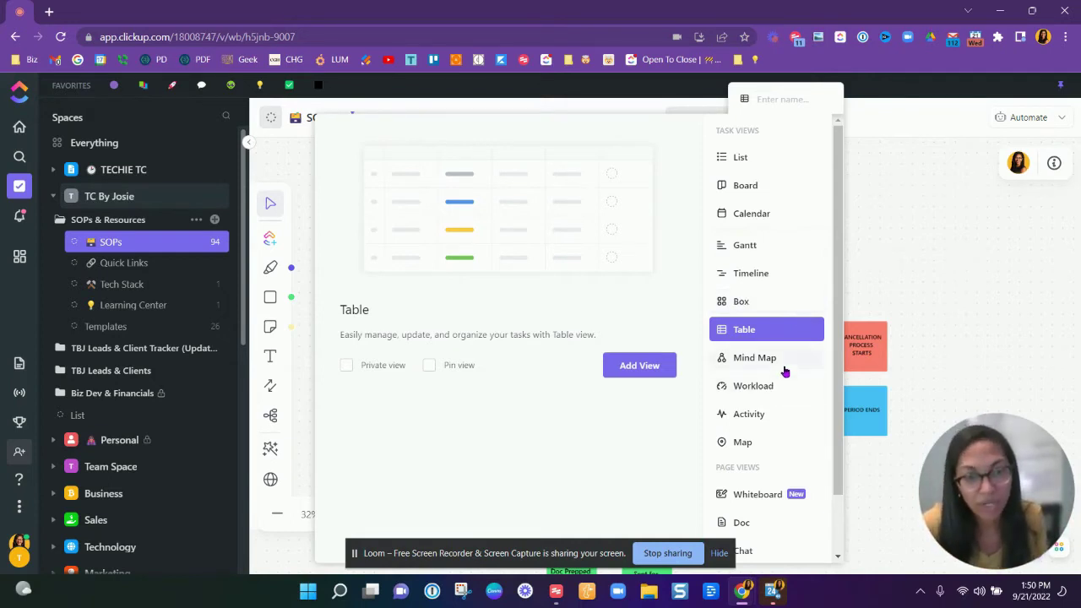
pyautogui.scroll(-1, 783, 369)
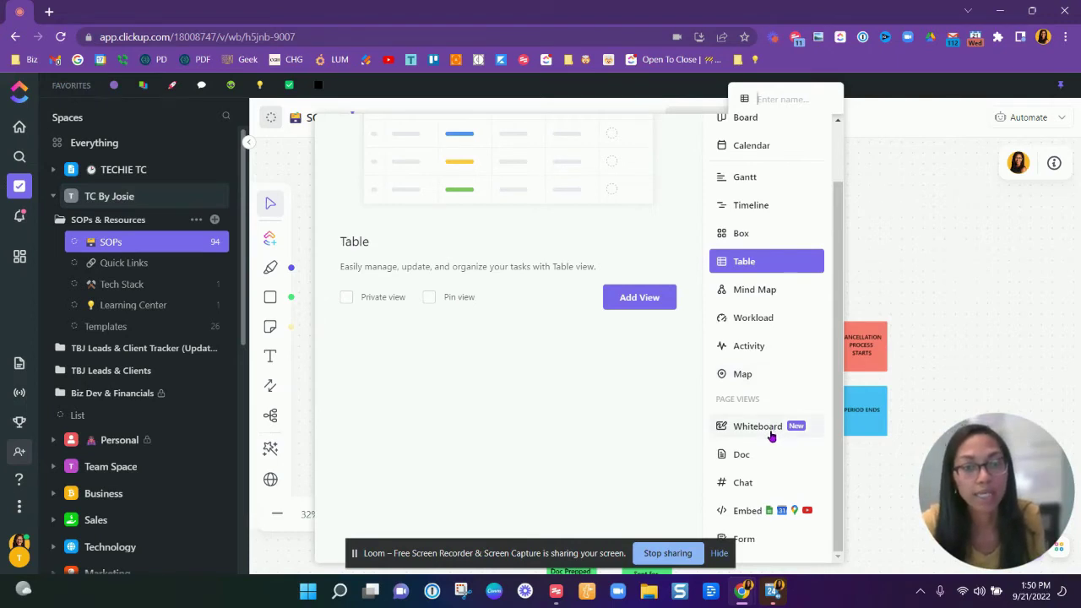
pyautogui.click(773, 488)
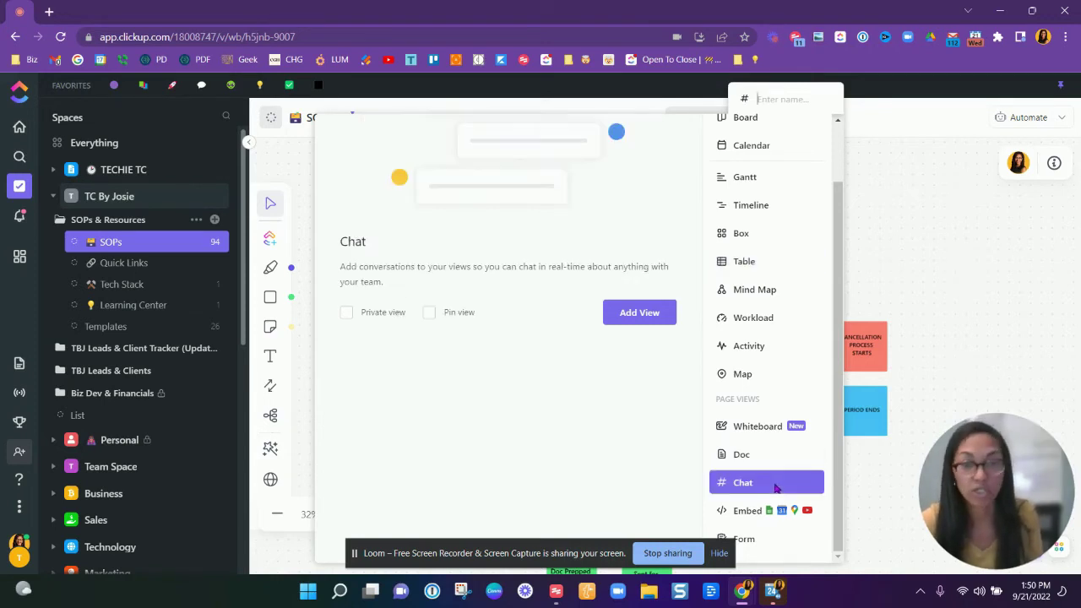
pyautogui.click(650, 321)
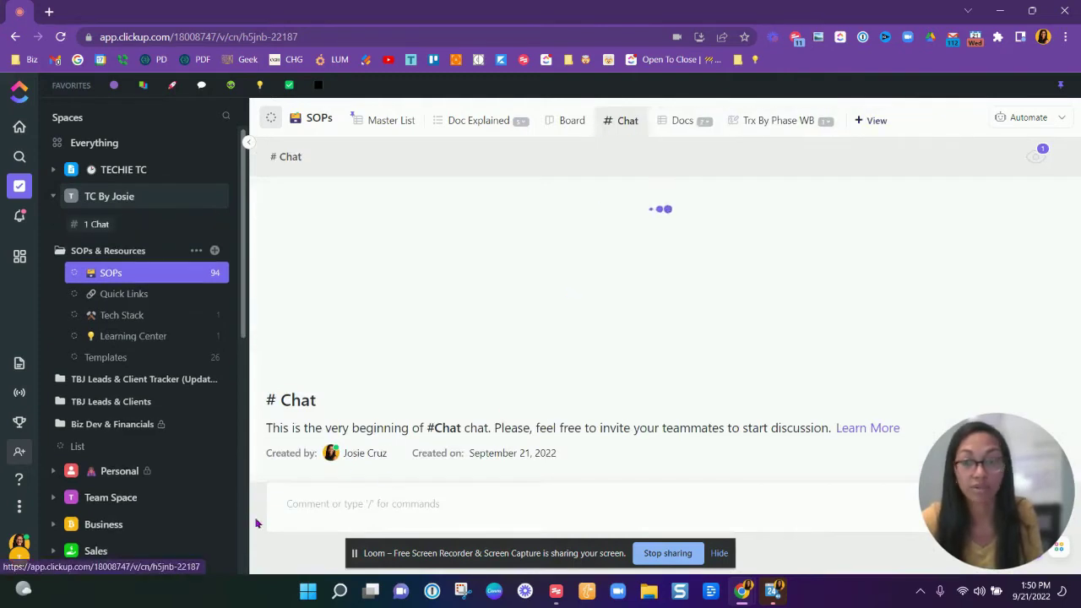
# - Check the comment area of the new Chat view, and delete that view from the SOPs list
pyautogui.click(315, 511)
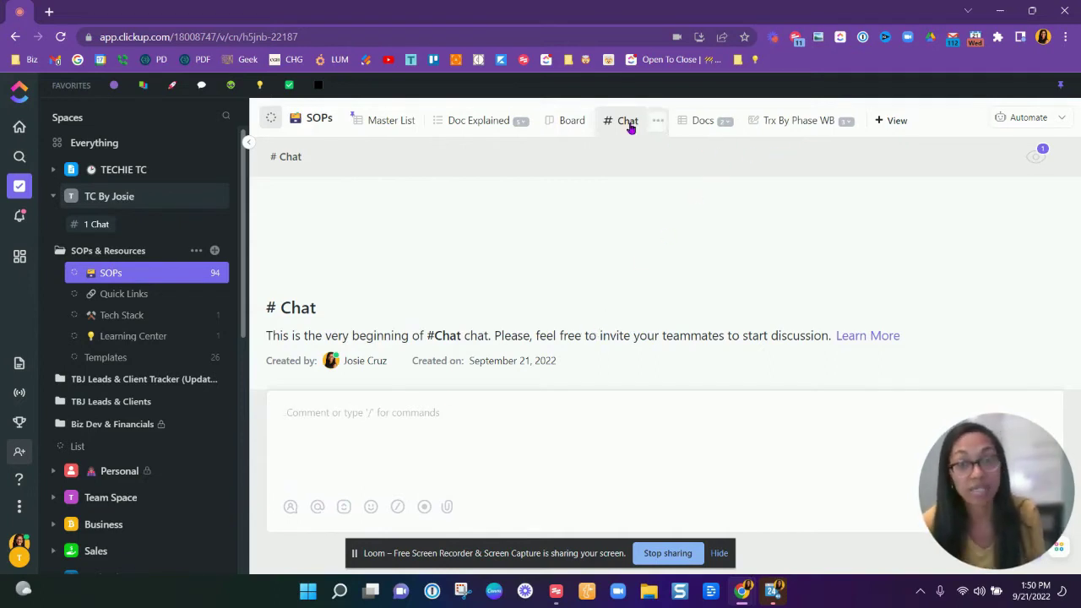
pyautogui.click(656, 120)
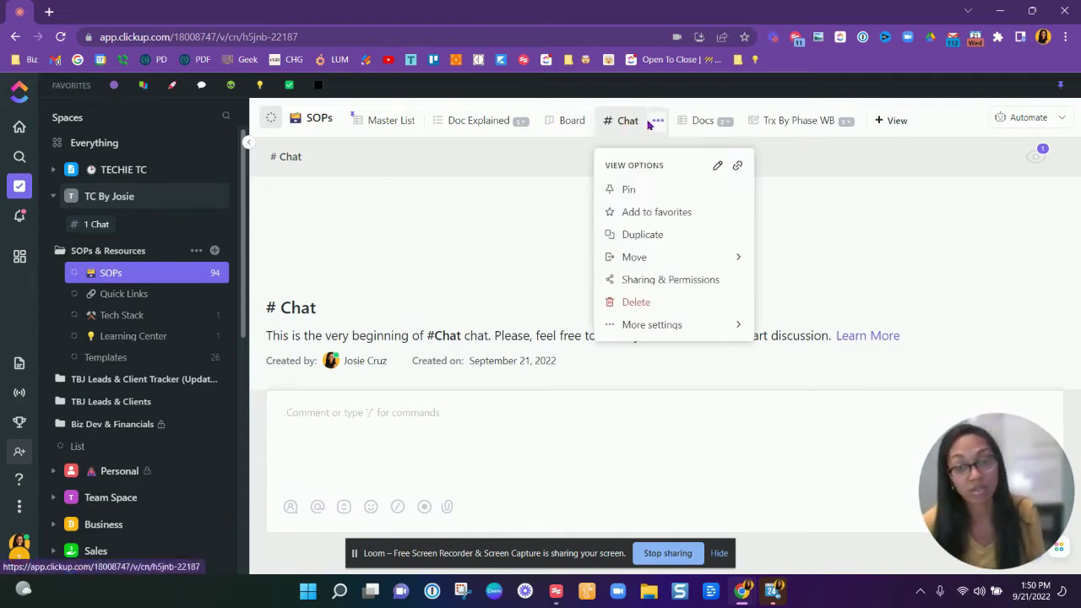
pyautogui.click(664, 304)
# - Look through the task and page view types that can be added to the SOPs list, without adding one
pyautogui.click(830, 120)
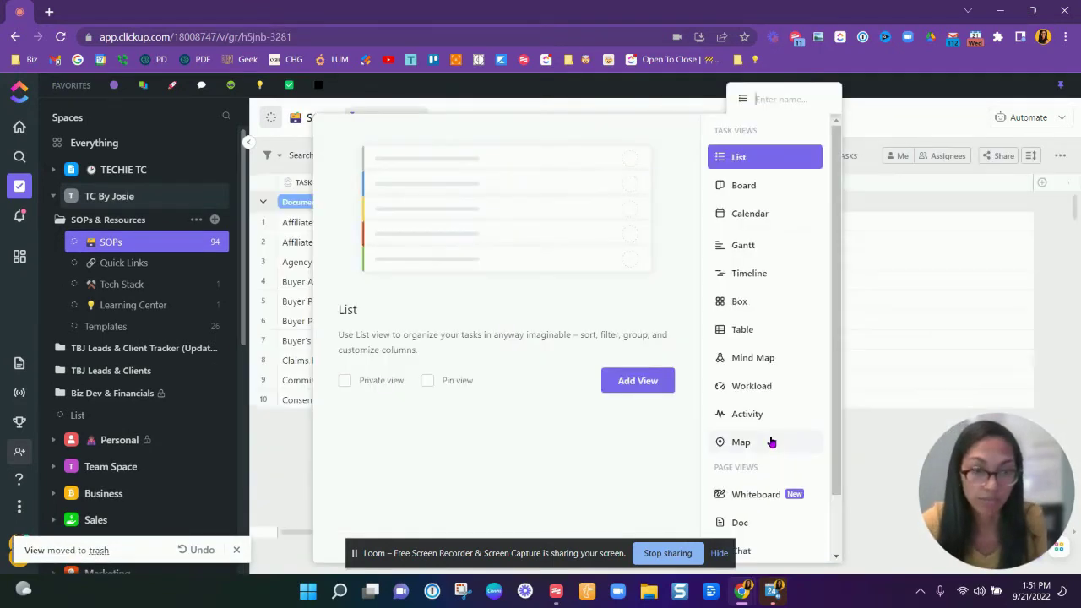
pyautogui.scroll(-2, 770, 447)
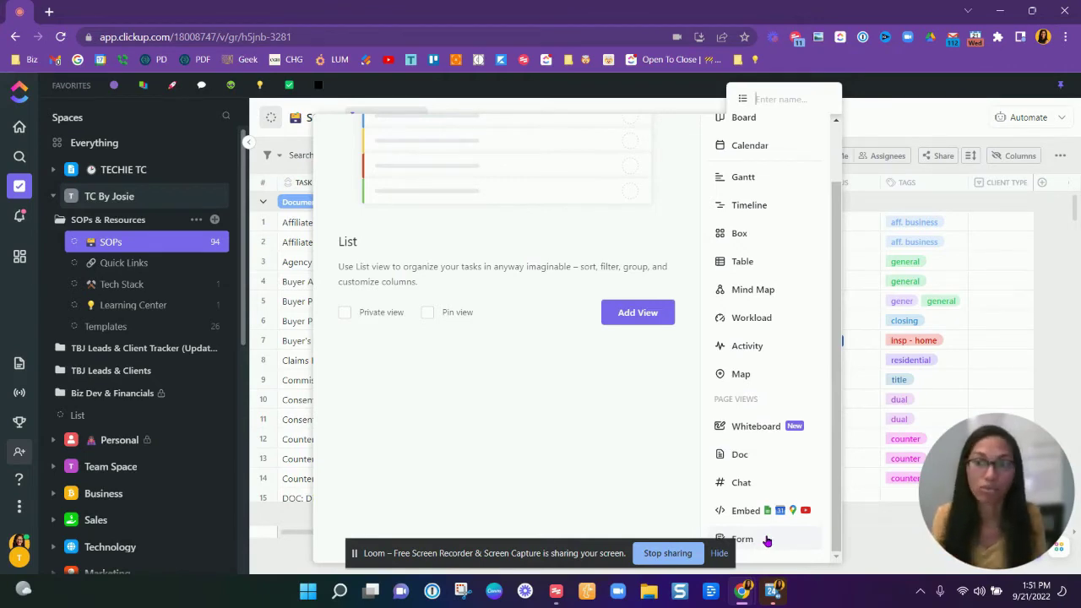
pyautogui.press('Escape')
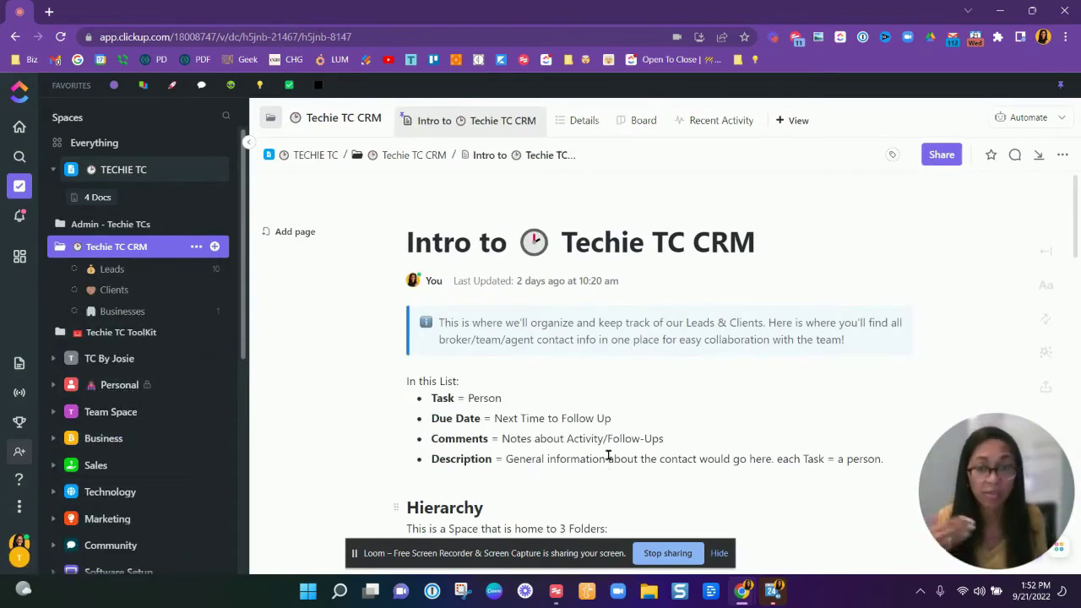
# - Skim the Intro to Techie TC CRM doc from its introduction through the Hierarchy, Views and Custom Field Types sections
pyautogui.scroll(-3, 612, 439)
pyautogui.scroll(-4, 631, 403)
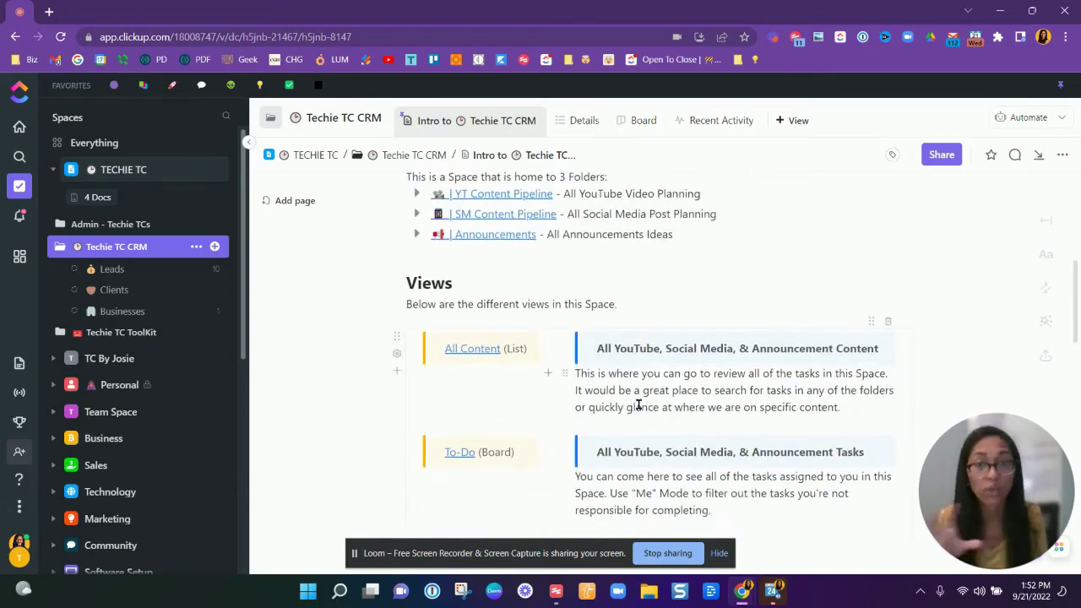
pyautogui.scroll(4, 635, 404)
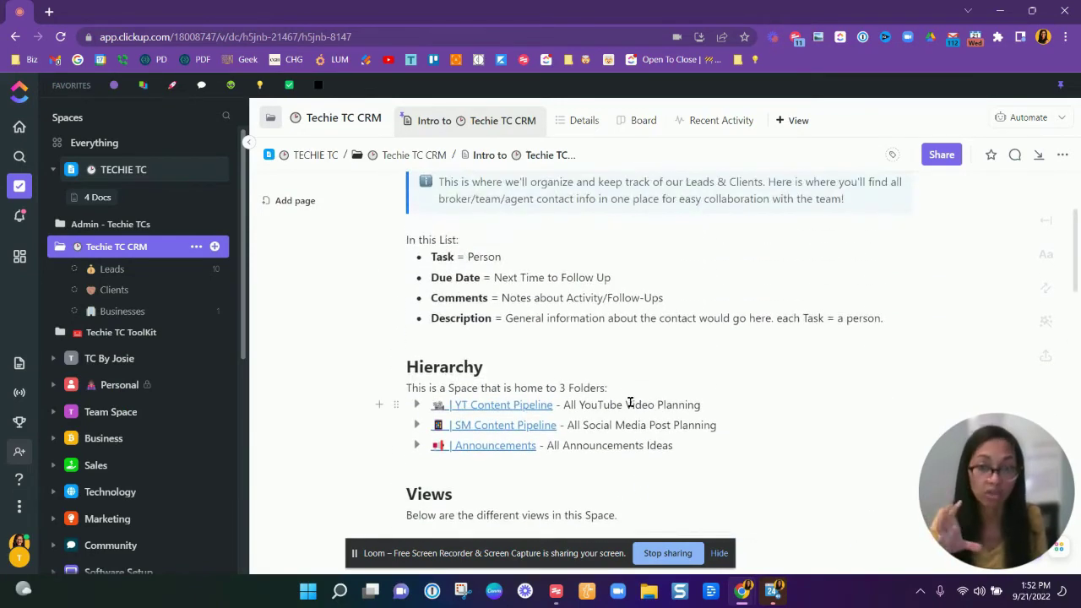
pyautogui.scroll(-4, 636, 412)
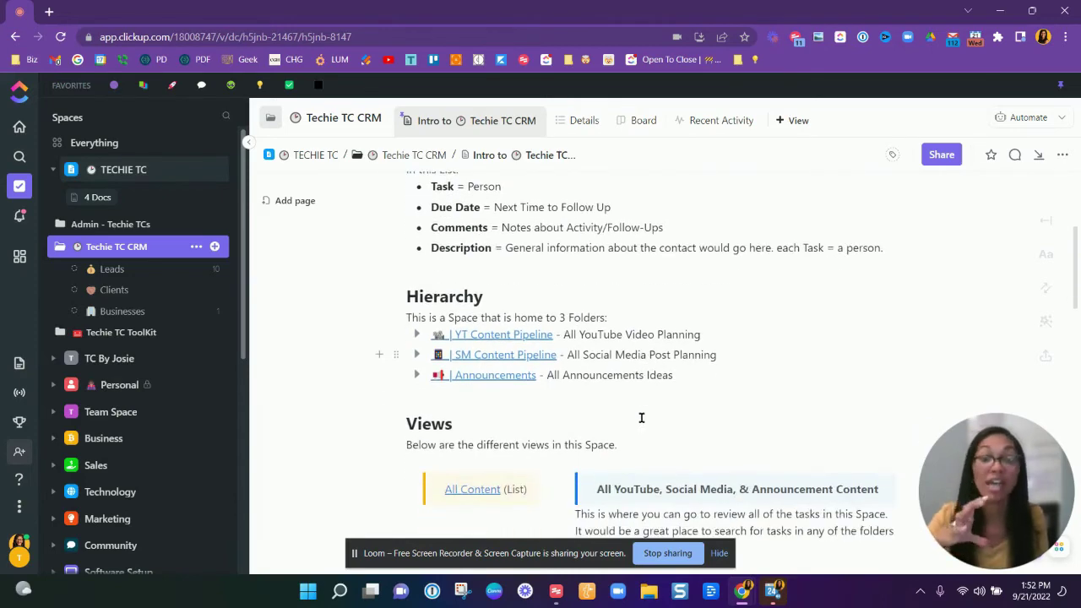
pyautogui.scroll(-1, 639, 415)
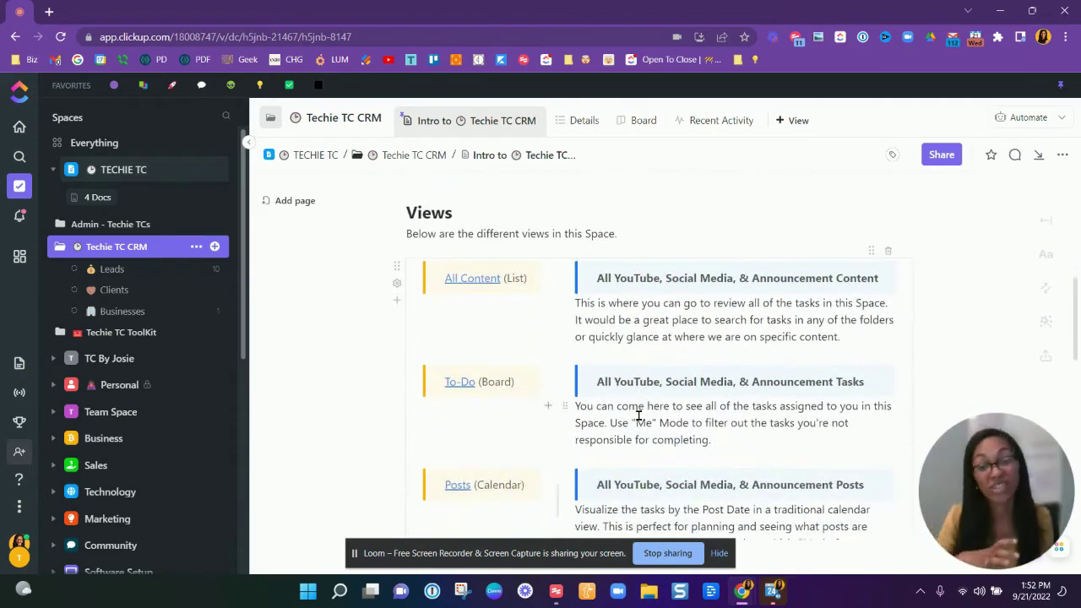
pyautogui.scroll(-3, 639, 414)
pyautogui.scroll(-3, 640, 415)
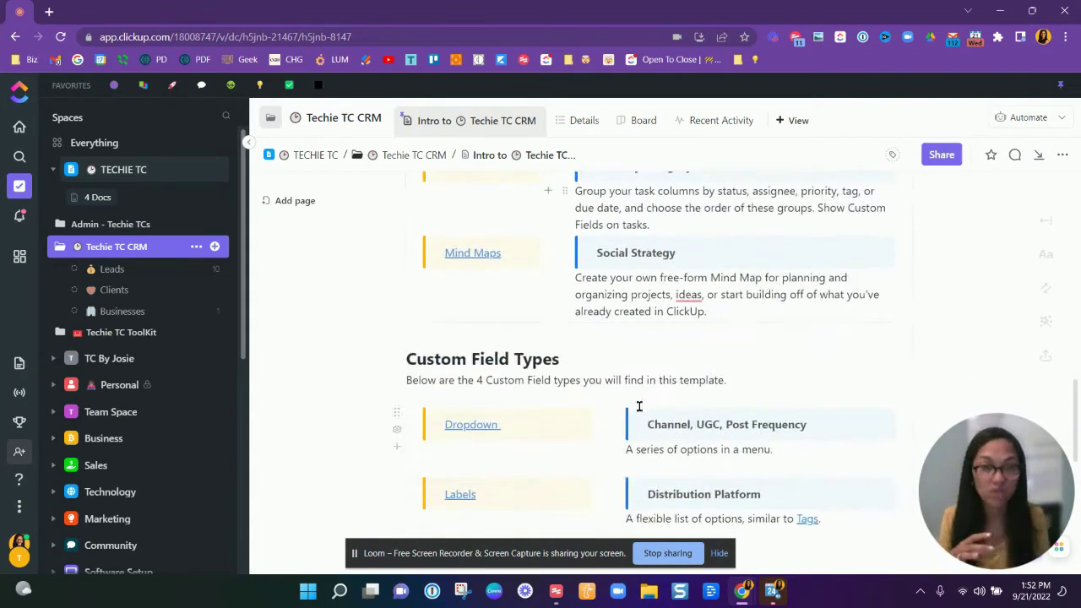
pyautogui.scroll(8, 640, 388)
pyautogui.scroll(3, 639, 384)
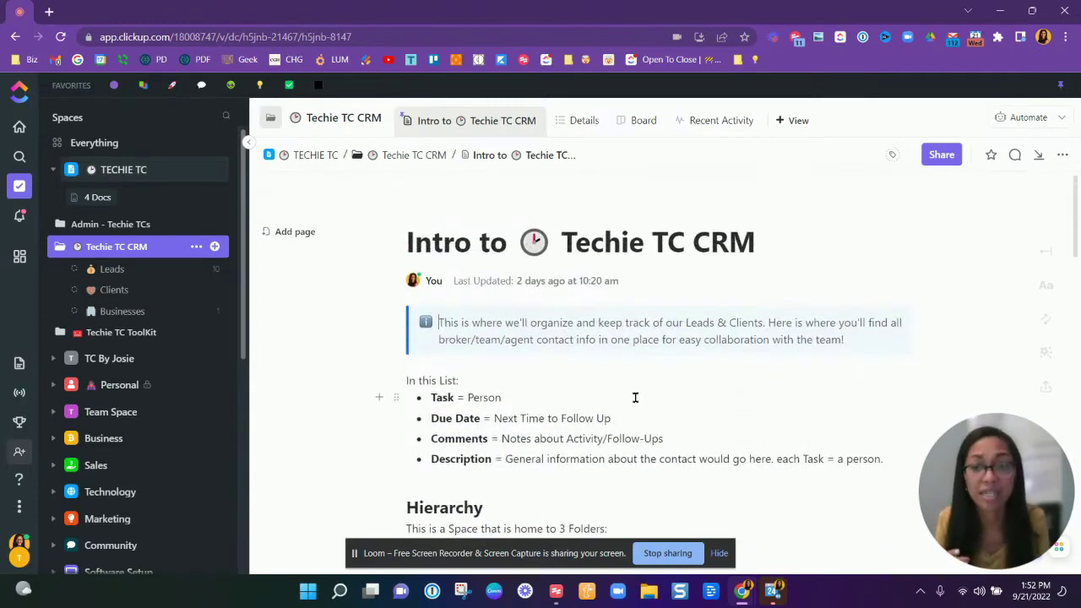
pyautogui.scroll(-1, 635, 397)
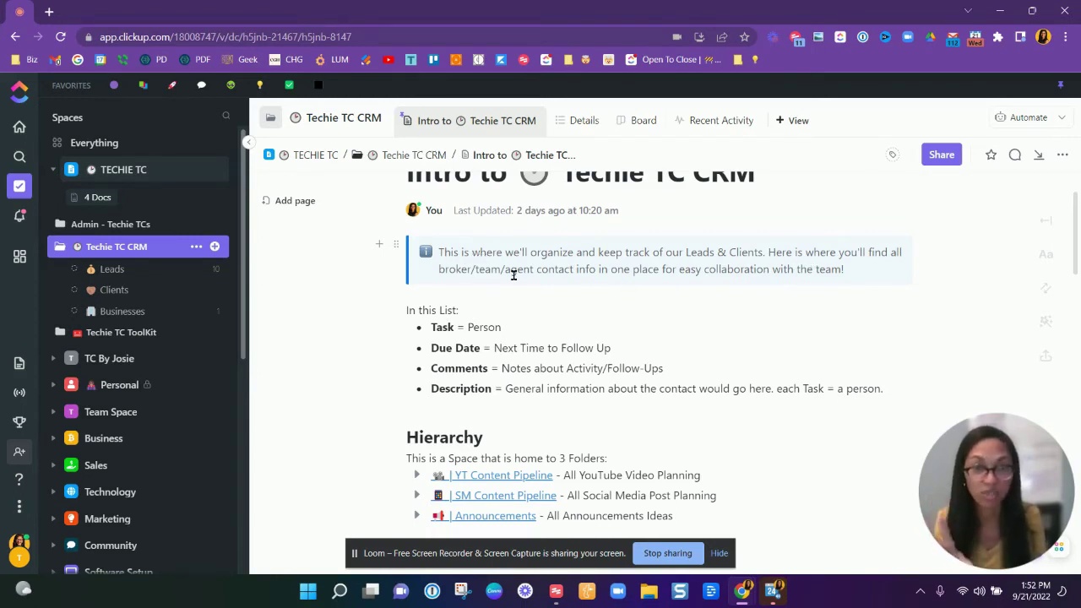
# - Try turning the "In this List:" and "Task = Person" lines into checklist items, and undo the change
pyautogui.moveTo(418, 310); pyautogui.dragTo(502, 328)
pyautogui.click(500, 352)
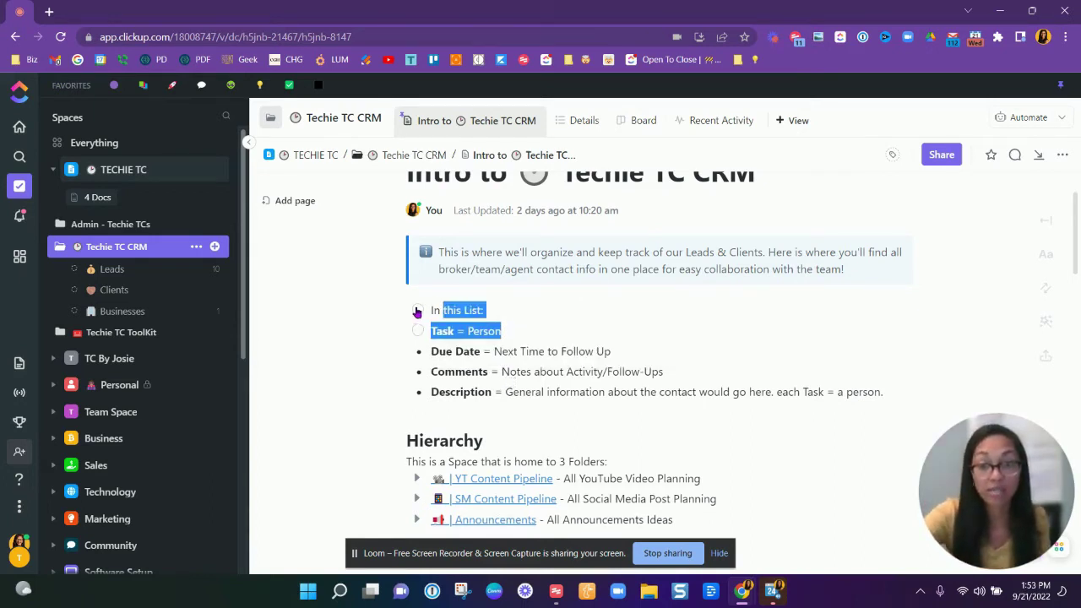
pyautogui.click(540, 286)
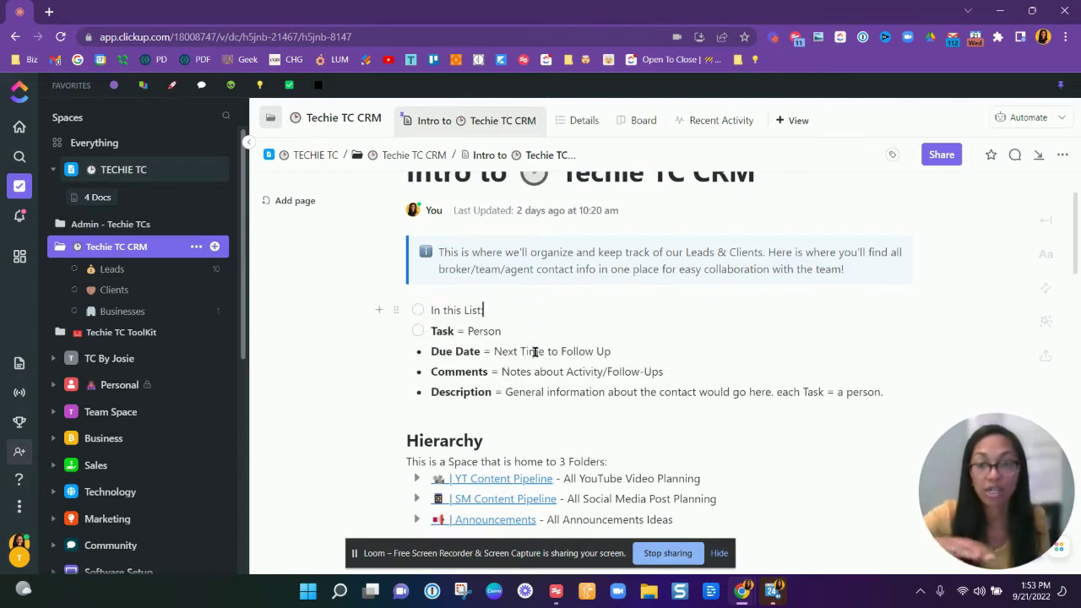
pyautogui.hotkey('ctrl', 'z')
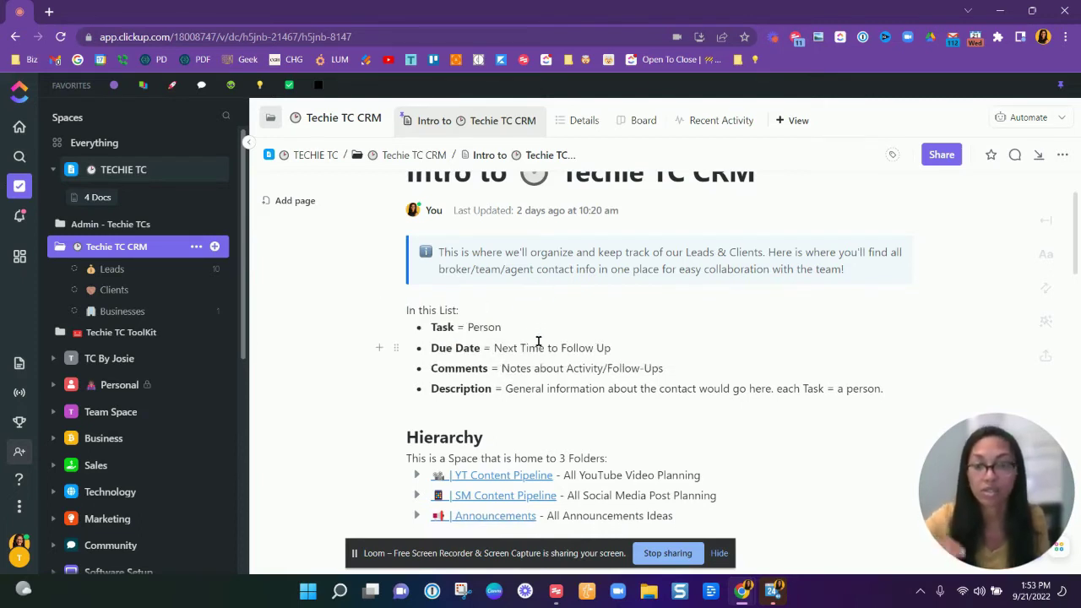
# - Expand the YT Content Pipeline toggle under Hierarchy to check its nested lists, and collapse it again
pyautogui.scroll(-3, 538, 341)
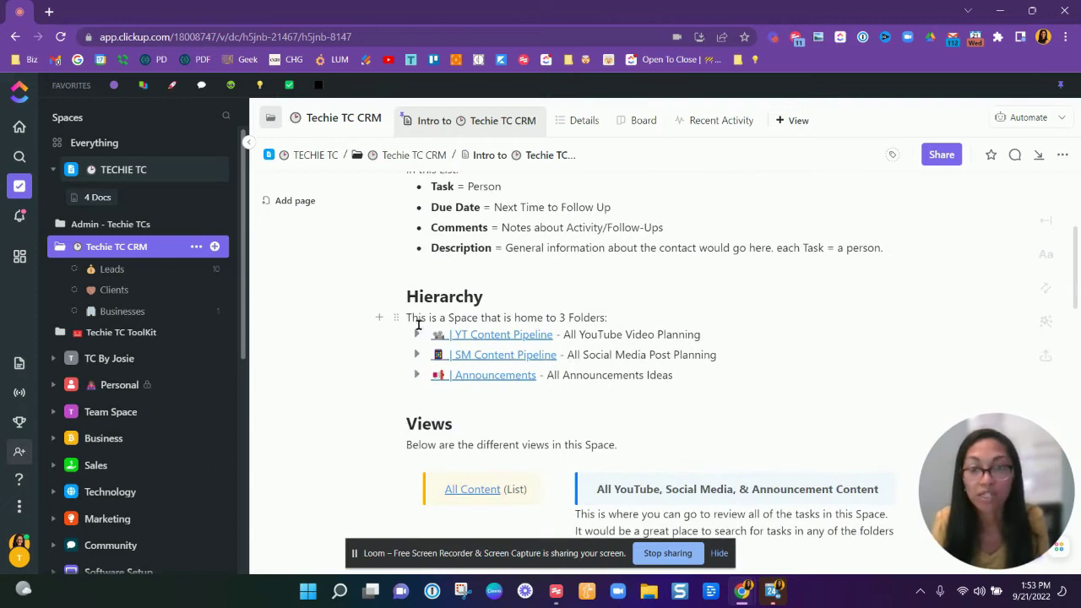
pyautogui.click(416, 335)
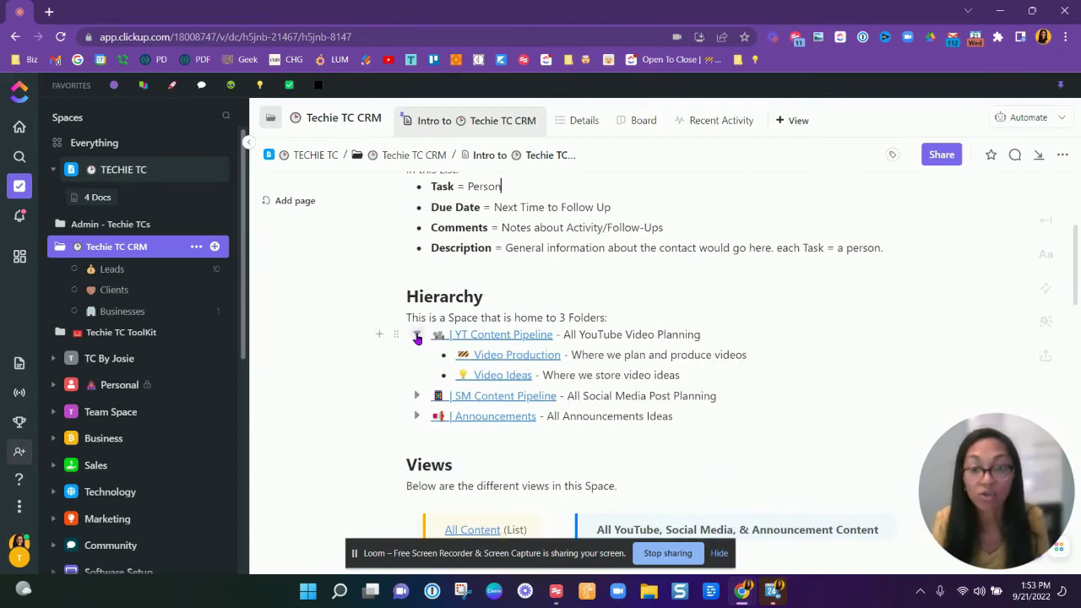
pyautogui.click(416, 335)
pyautogui.click(416, 335)
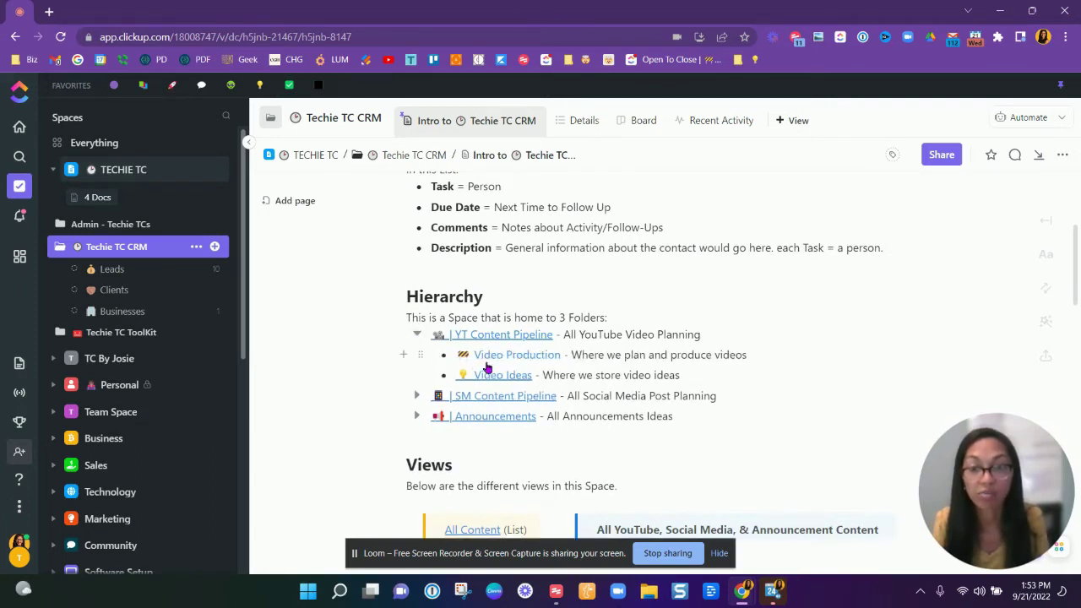
pyautogui.click(416, 336)
# - Review the doc's Views table, preview the Posts calendar link, and read through the Custom Field Types table
pyautogui.scroll(-3, 657, 325)
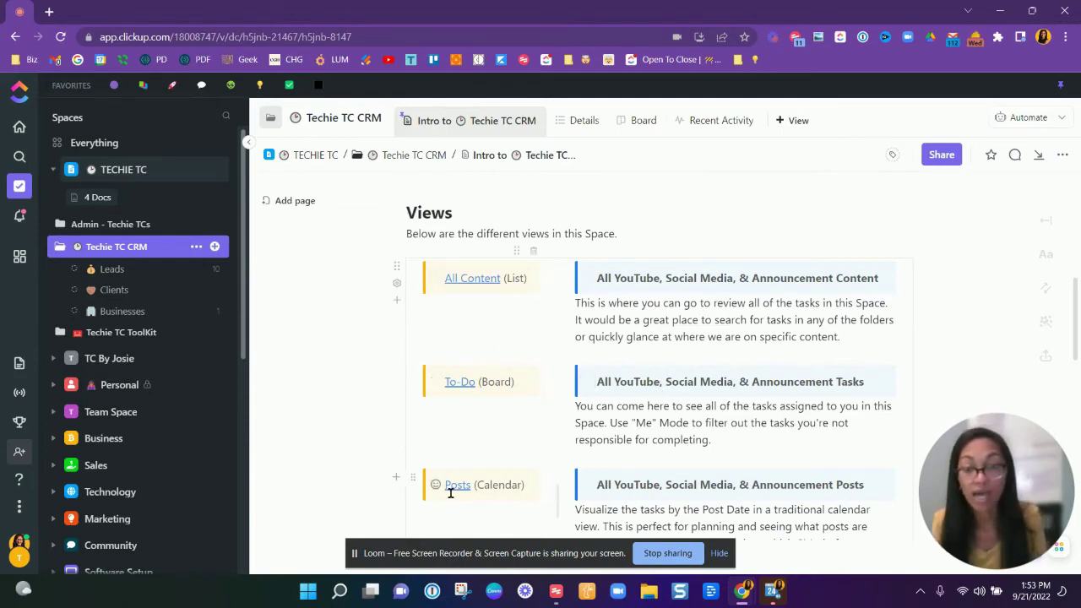
pyautogui.scroll(-3, 663, 483)
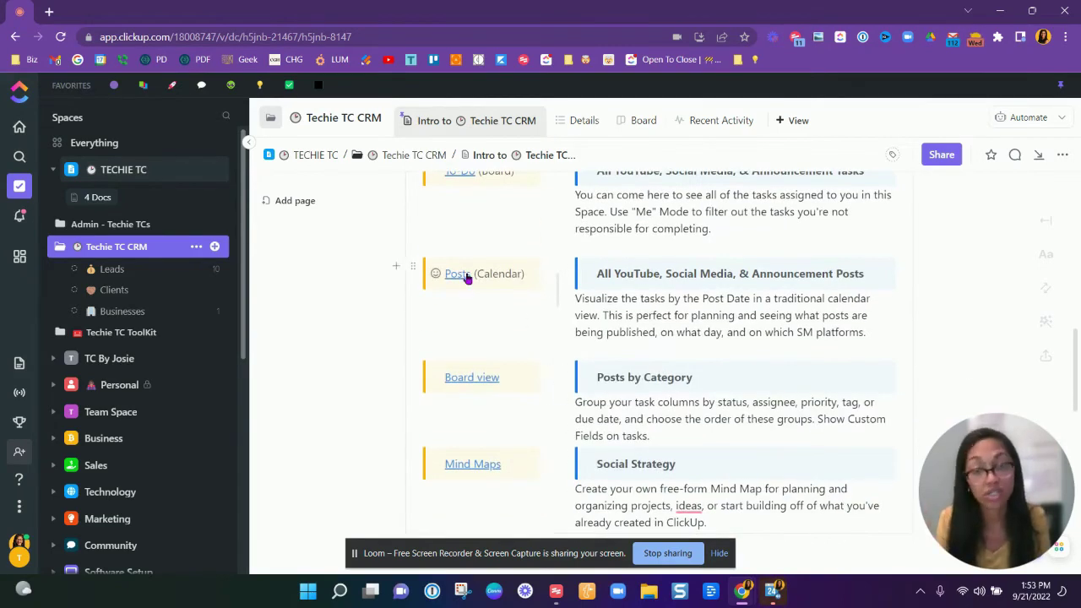
pyautogui.moveTo(459, 277)
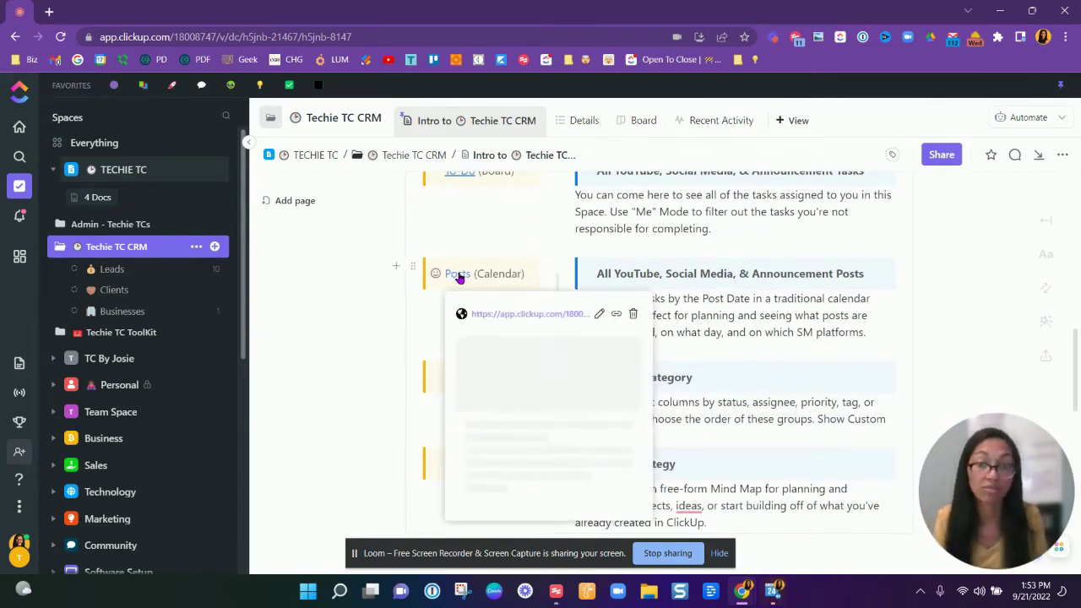
pyautogui.scroll(-4, 755, 333)
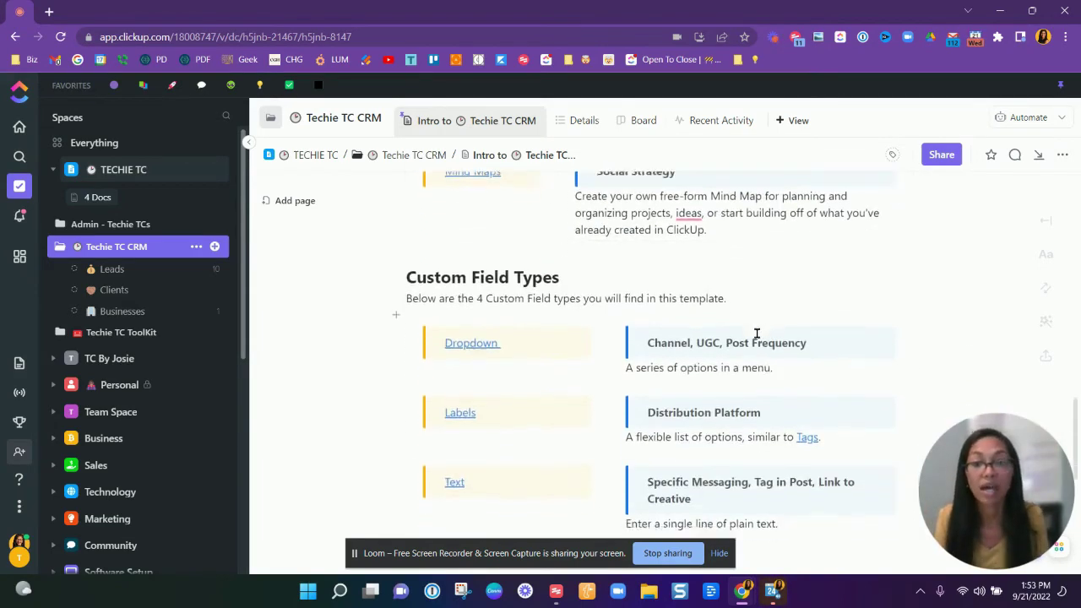
pyautogui.scroll(-2, 757, 334)
pyautogui.scroll(-2, 756, 334)
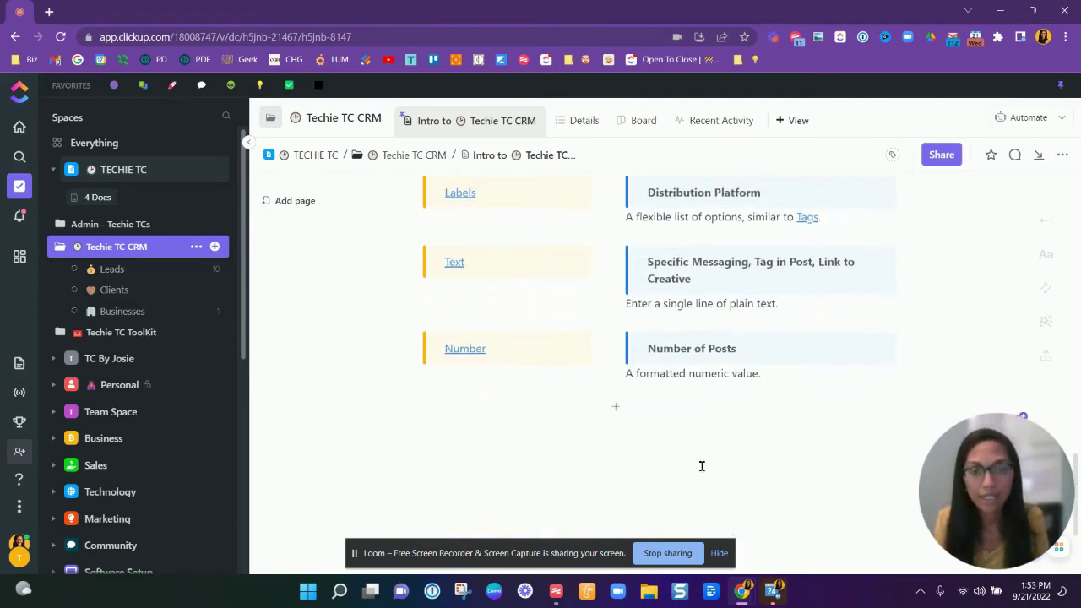
# - Bring up the slash commands on the empty line ending the doc and examine the text, inline, view and embed options
pyautogui.click(692, 474)
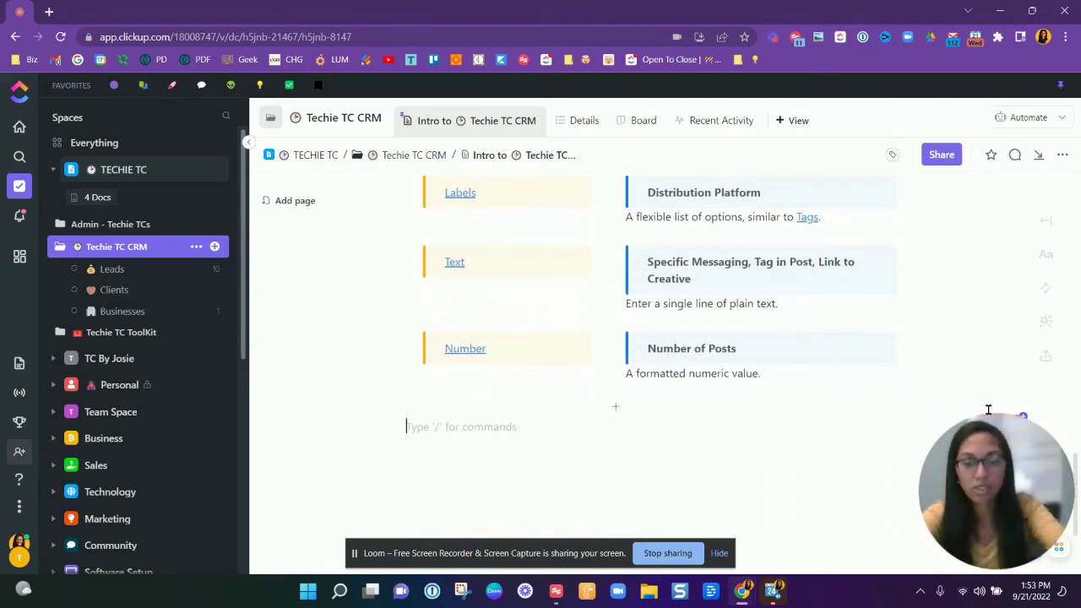
pyautogui.write('/')
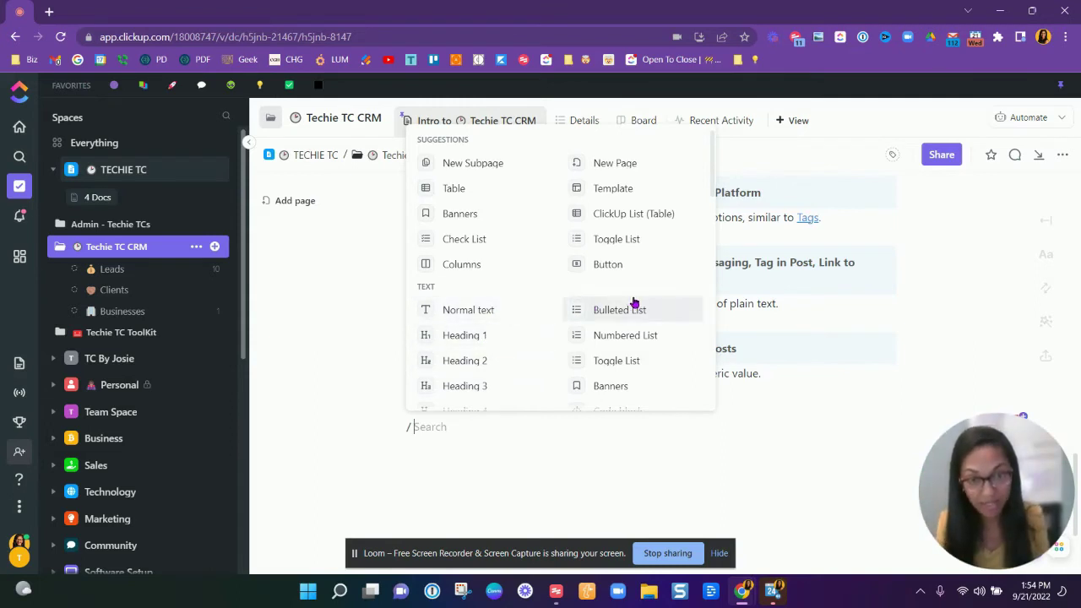
pyautogui.scroll(-3, 647, 343)
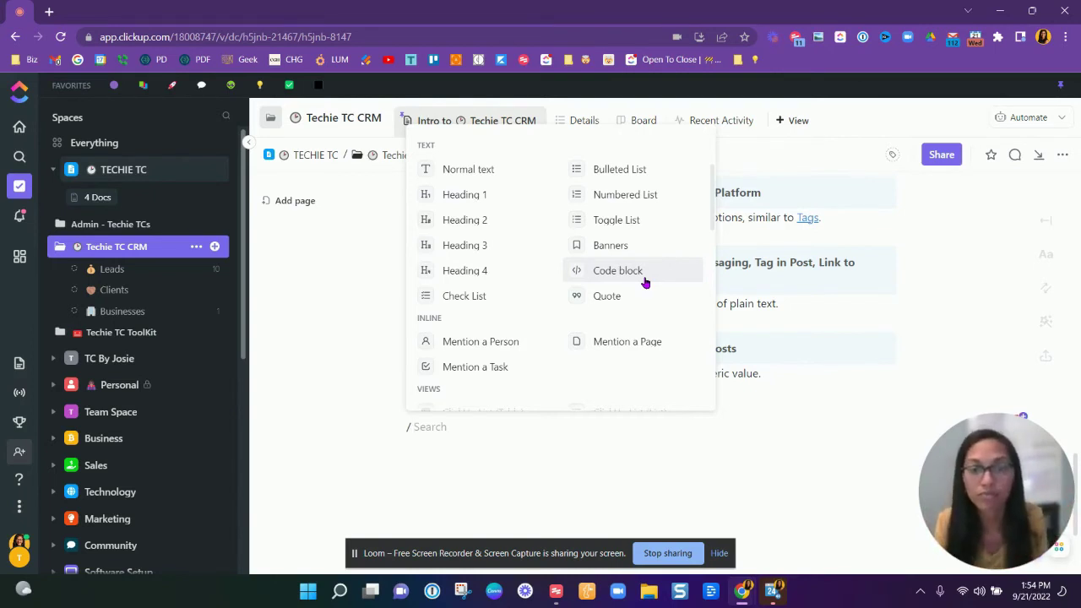
pyautogui.scroll(-3, 628, 292)
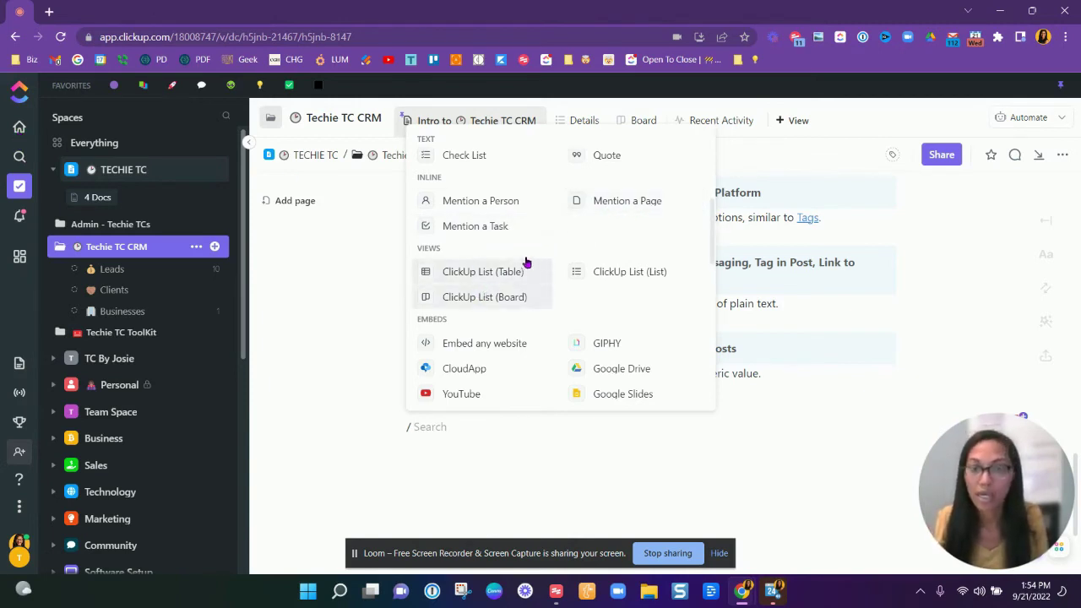
pyautogui.scroll(-3, 541, 297)
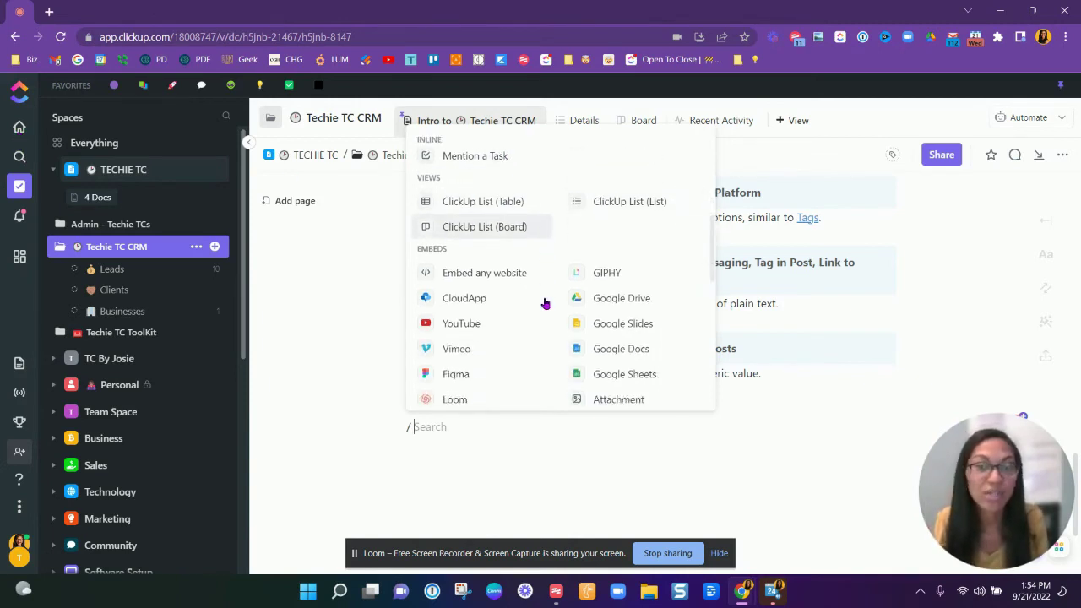
pyautogui.scroll(-2, 621, 307)
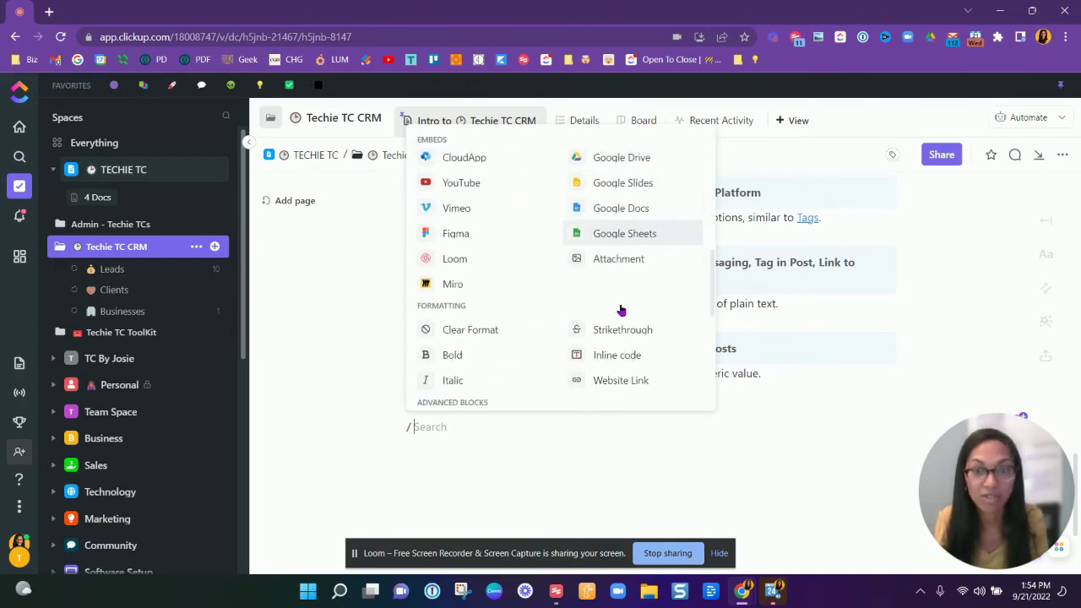
pyautogui.scroll(2, 553, 289)
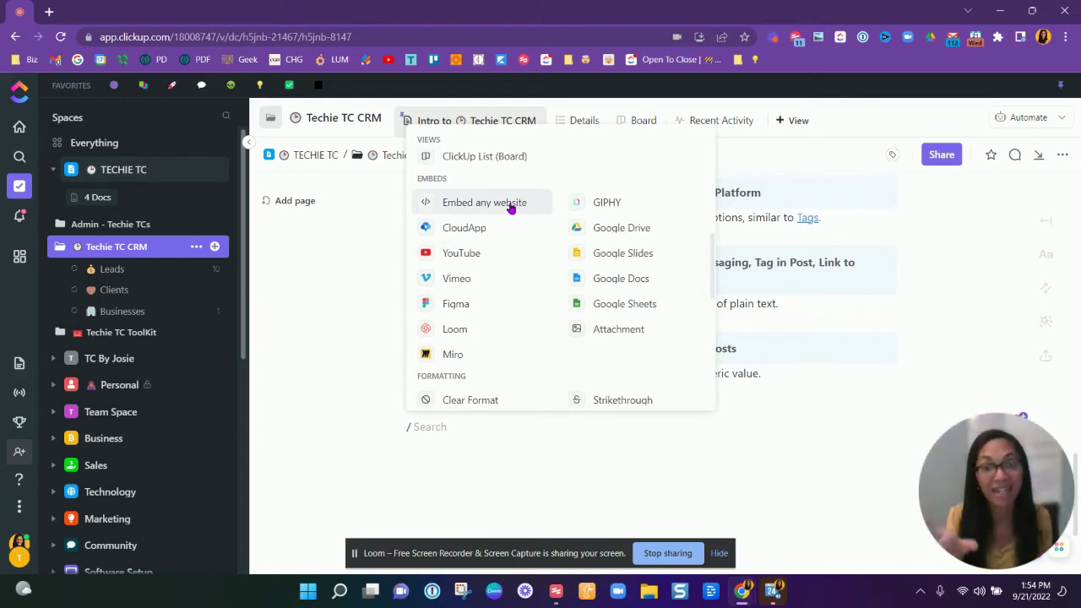
# - Examine the formatting, advanced block, text color and background color options among the slash commands
pyautogui.scroll(-6, 519, 284)
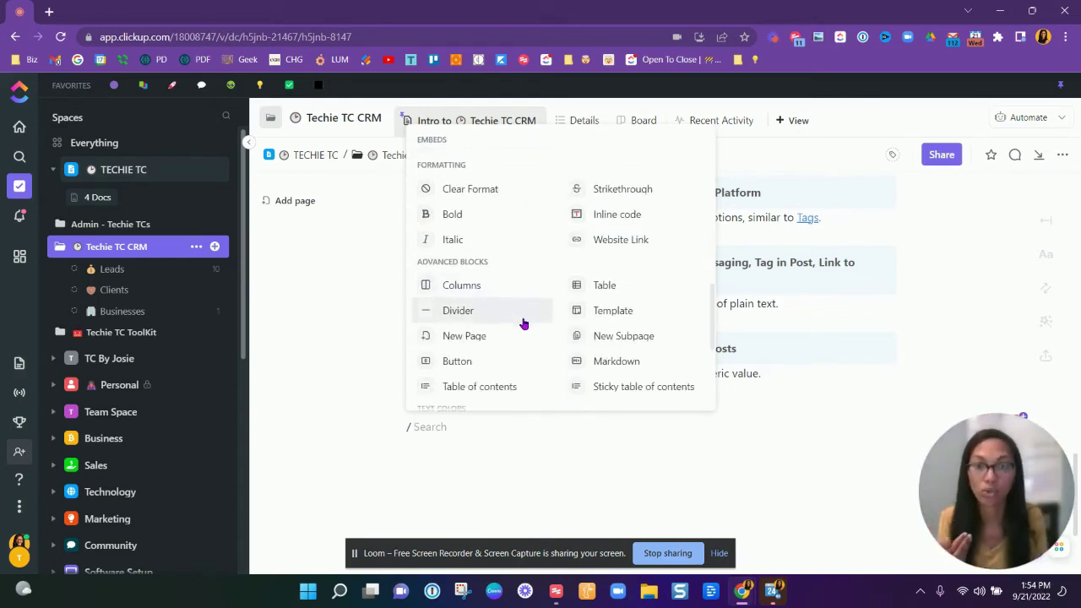
pyautogui.scroll(-4, 523, 320)
pyautogui.scroll(-3, 528, 324)
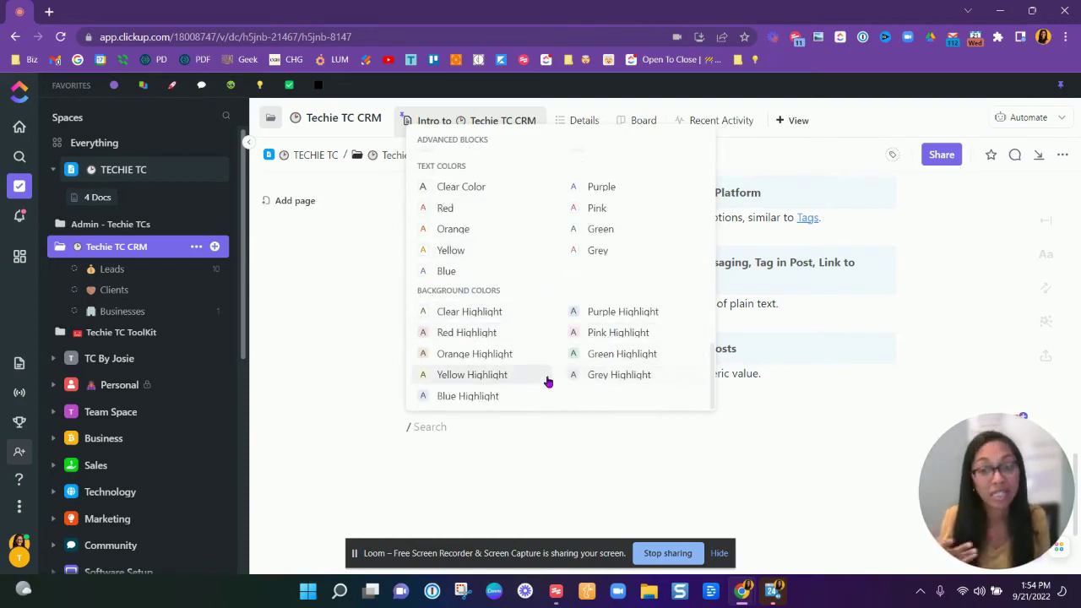
pyautogui.scroll(1, 490, 346)
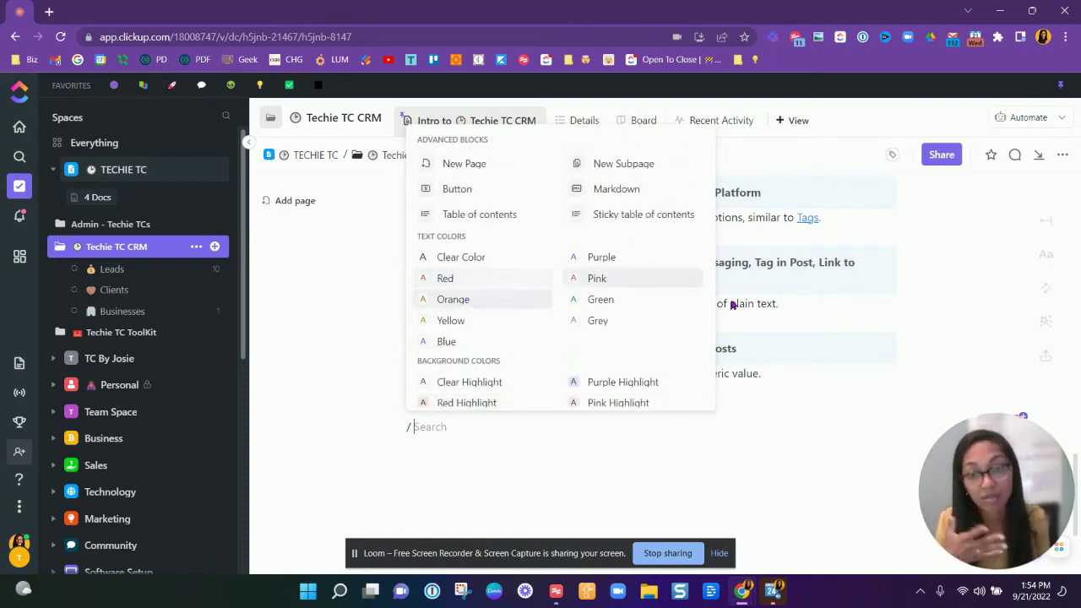
pyautogui.scroll(1, 557, 316)
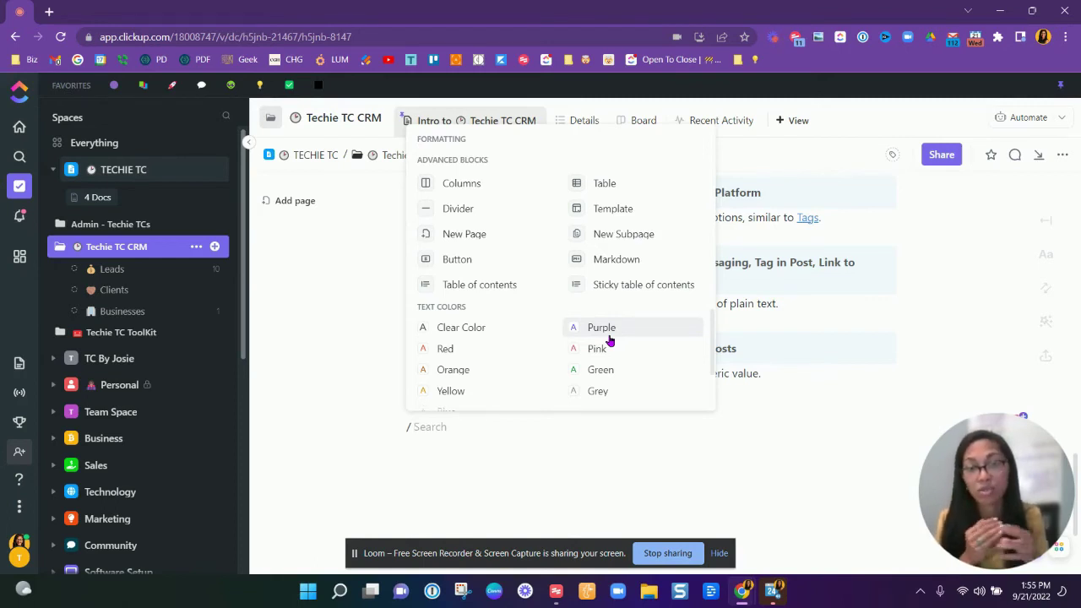
pyautogui.scroll(5, 610, 341)
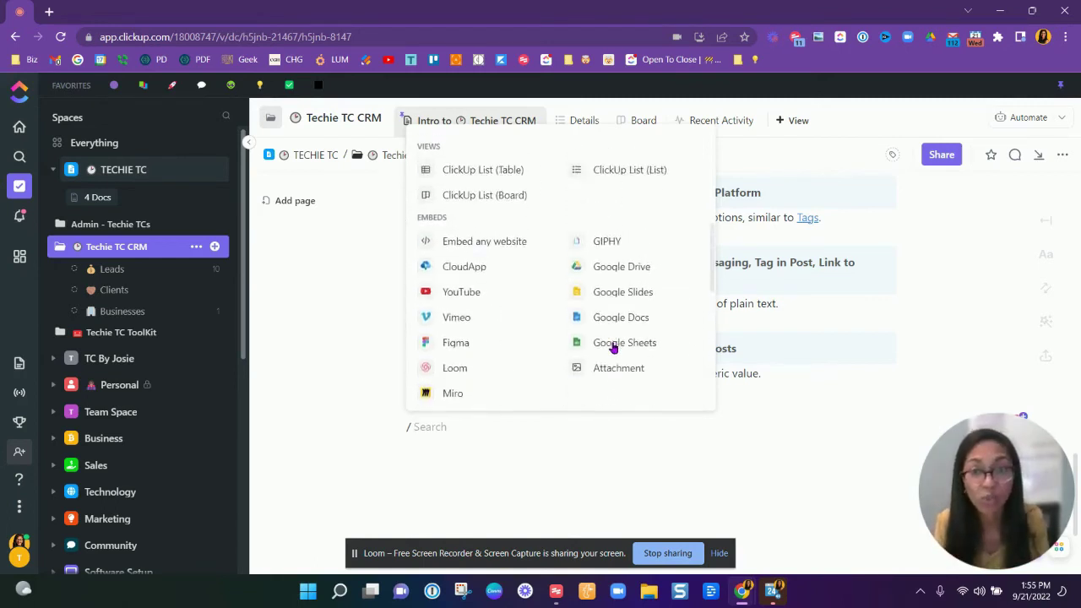
# - Look over the suggestions and text options at the start of the slash command list, and dismiss the list
pyautogui.scroll(8, 612, 351)
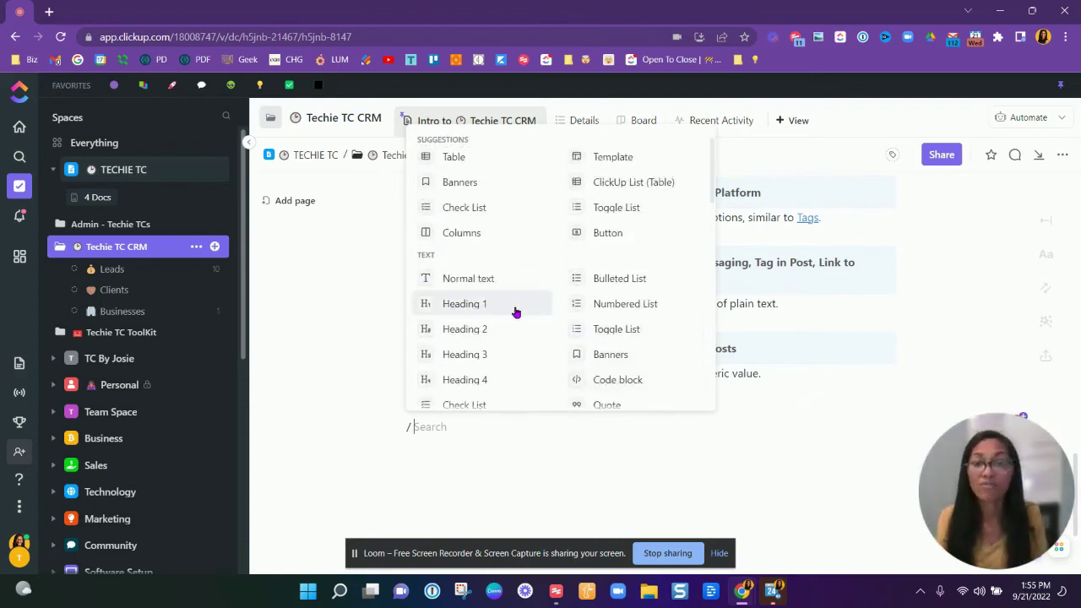
pyautogui.scroll(1, 532, 254)
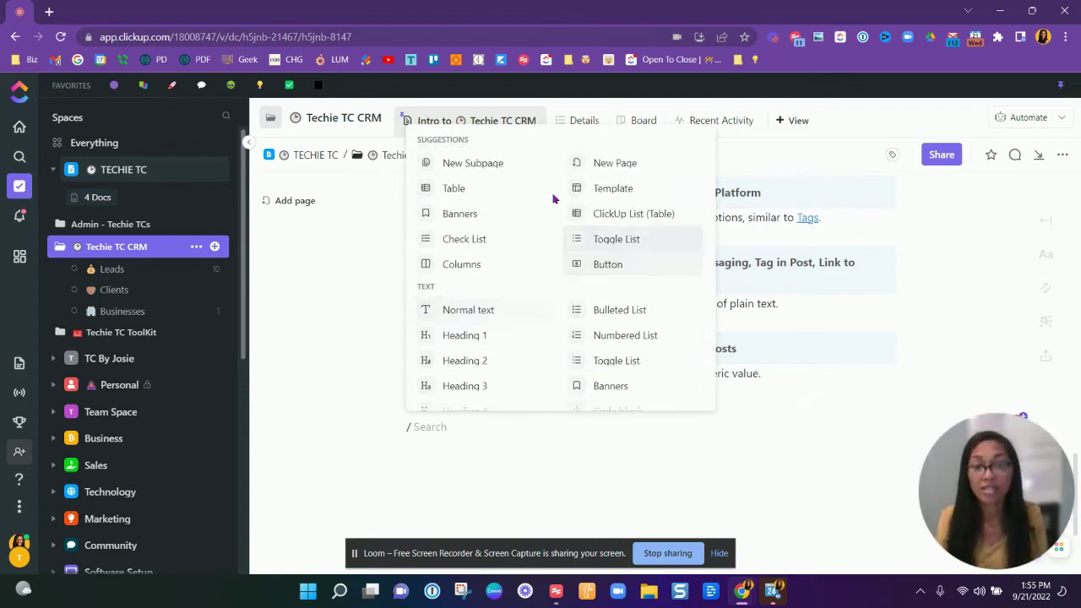
pyautogui.click(785, 436)
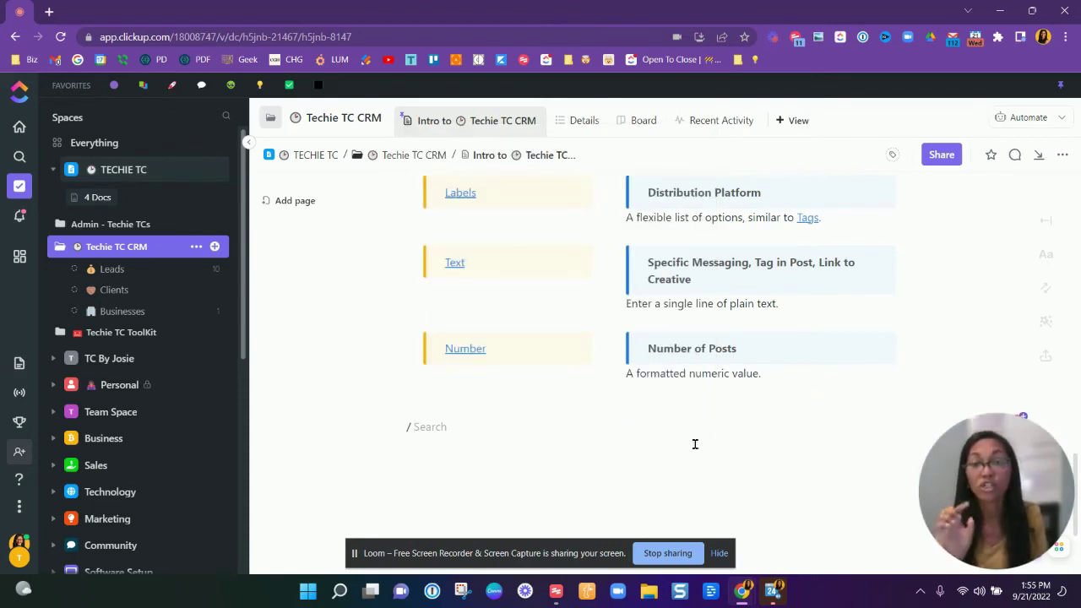
# - From the Details view, open the first Onboarding lead, add a red banner reading "Helli" to its description, and close the task
pyautogui.click(587, 135)
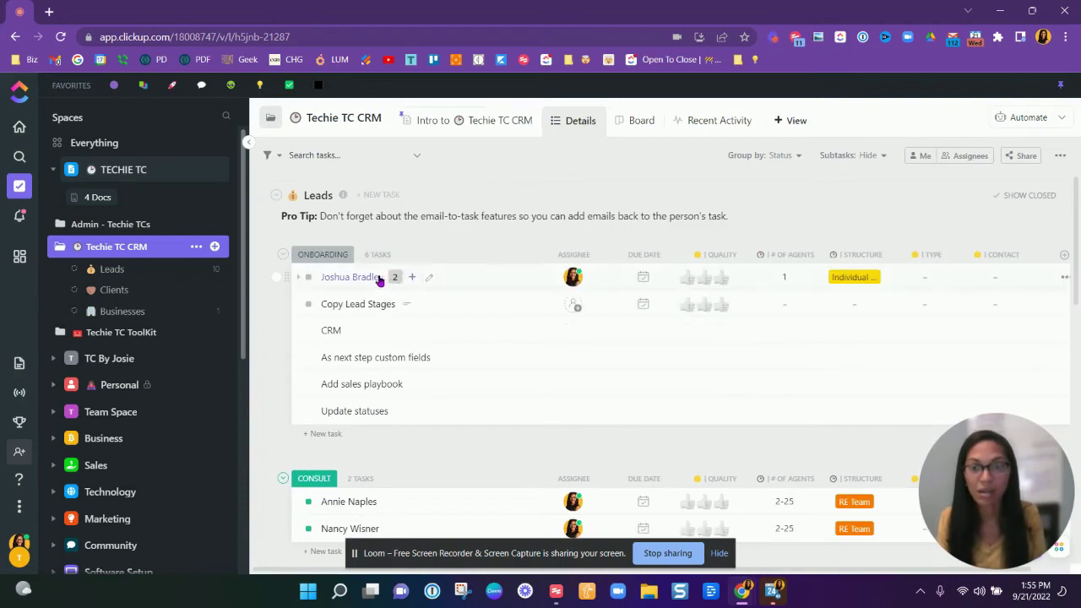
pyautogui.click(361, 280)
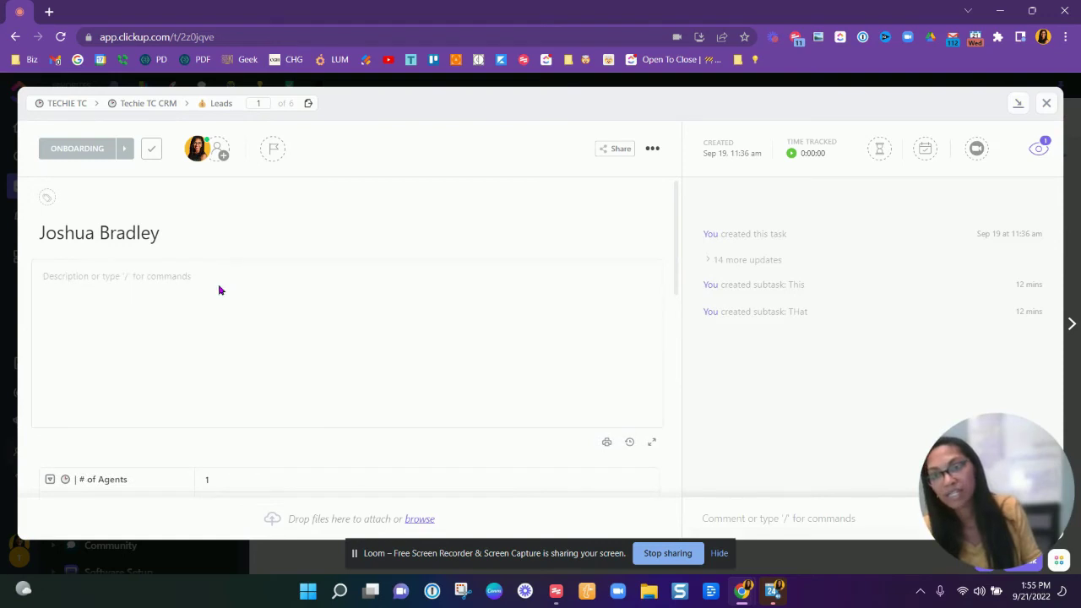
pyautogui.click(217, 283)
pyautogui.write('/')
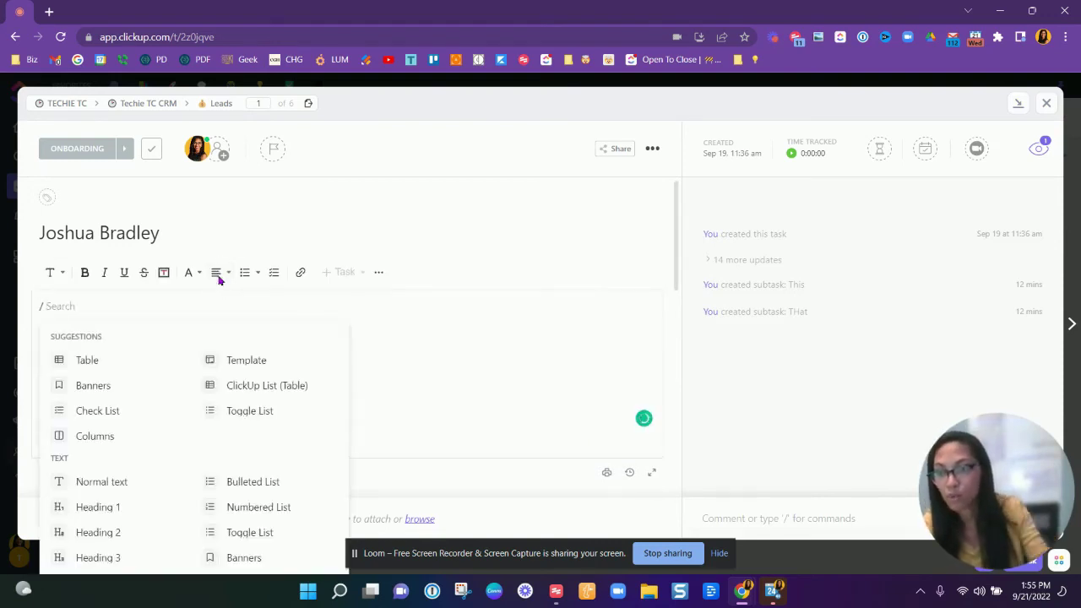
pyautogui.click(93, 385)
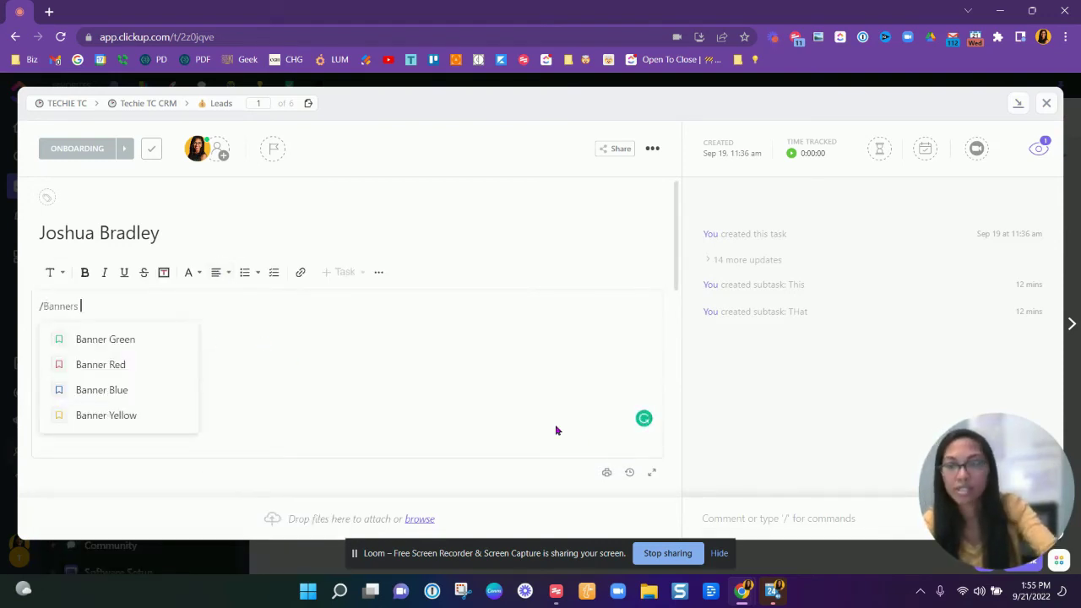
pyautogui.press('Down')
pyautogui.press('Down')
pyautogui.press('Return')
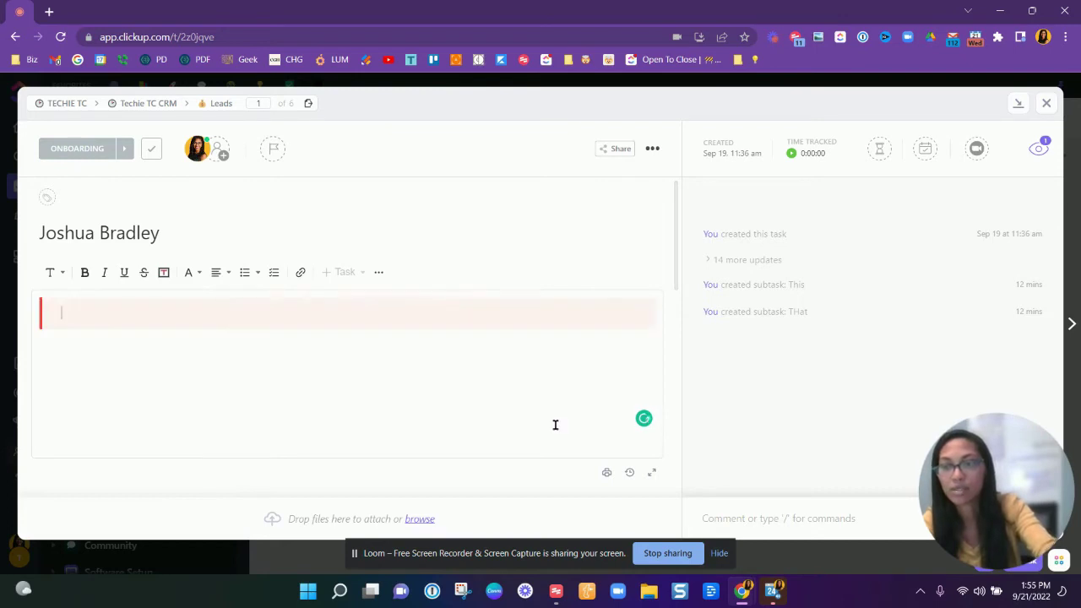
pyautogui.write('Helli')
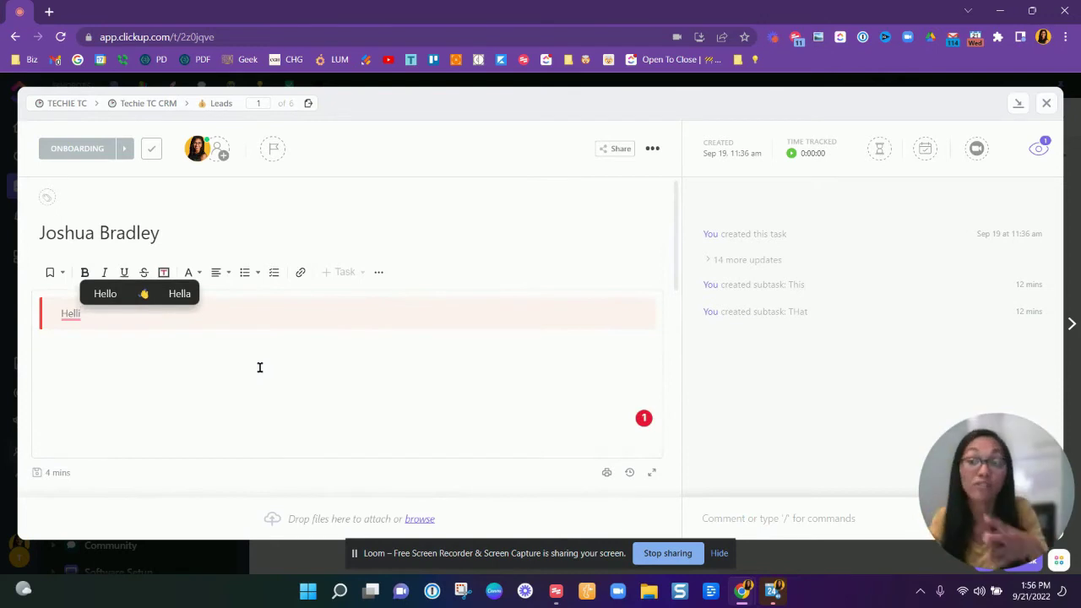
pyautogui.press('Escape')
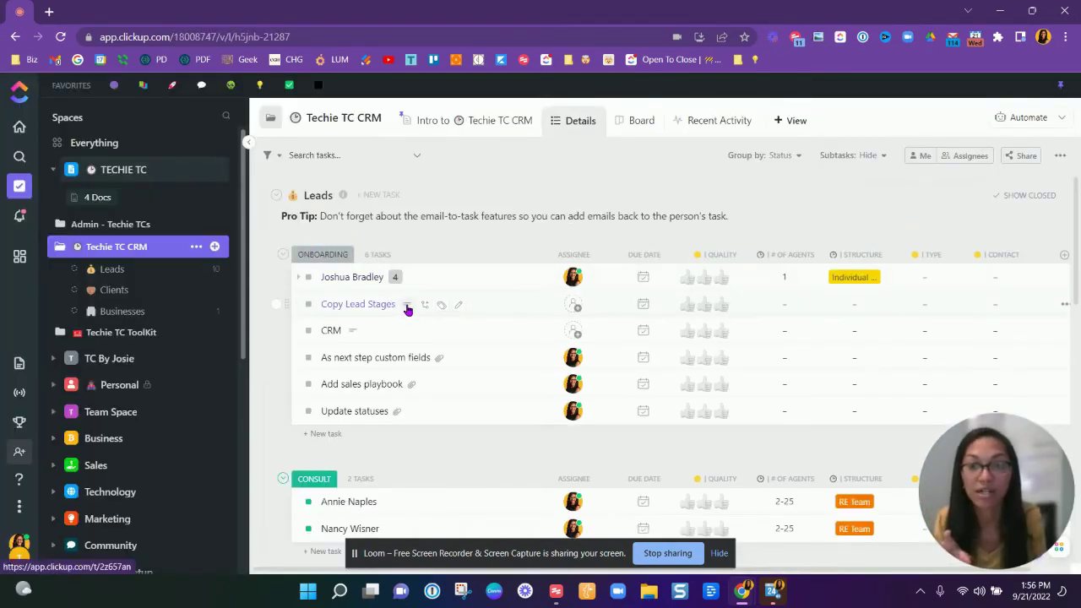
# - Preview the first Onboarding lead's description directly from the task list without opening the task
pyautogui.moveTo(407, 307)
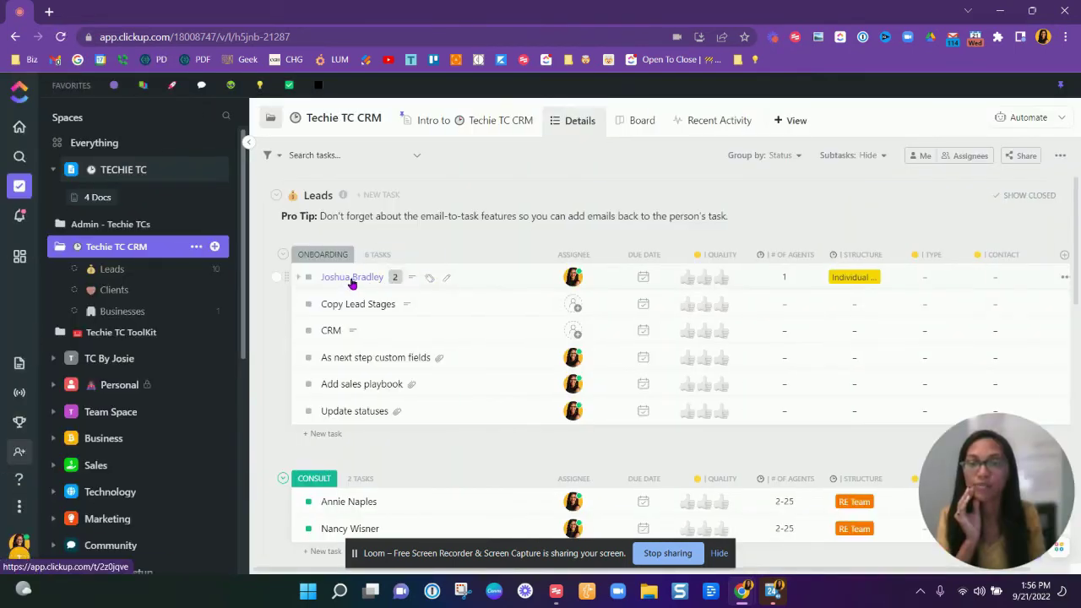
pyautogui.click(413, 277)
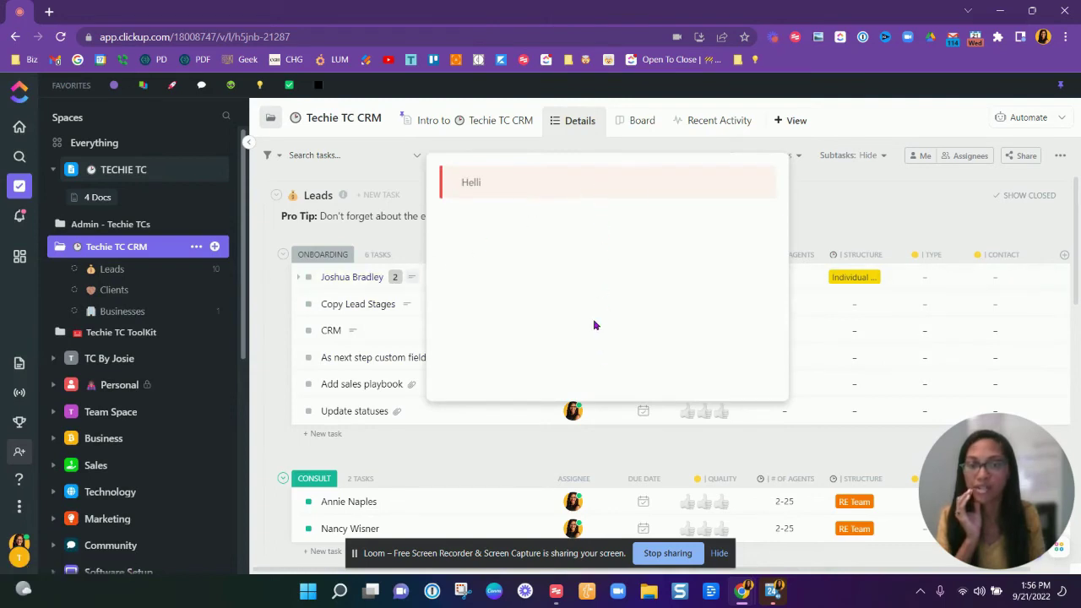
pyautogui.click(852, 220)
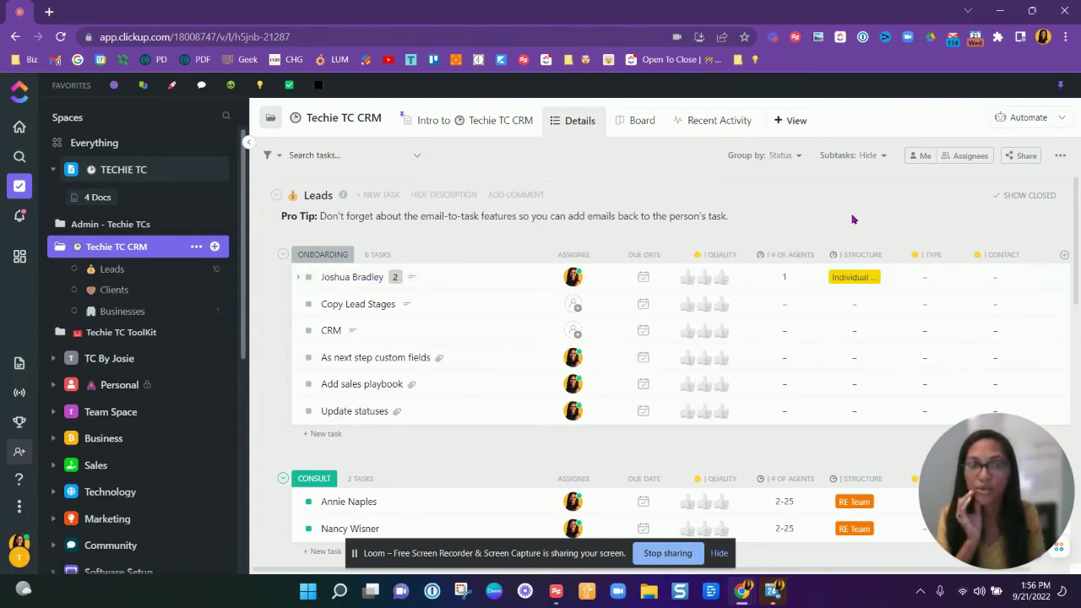
pyautogui.click(411, 279)
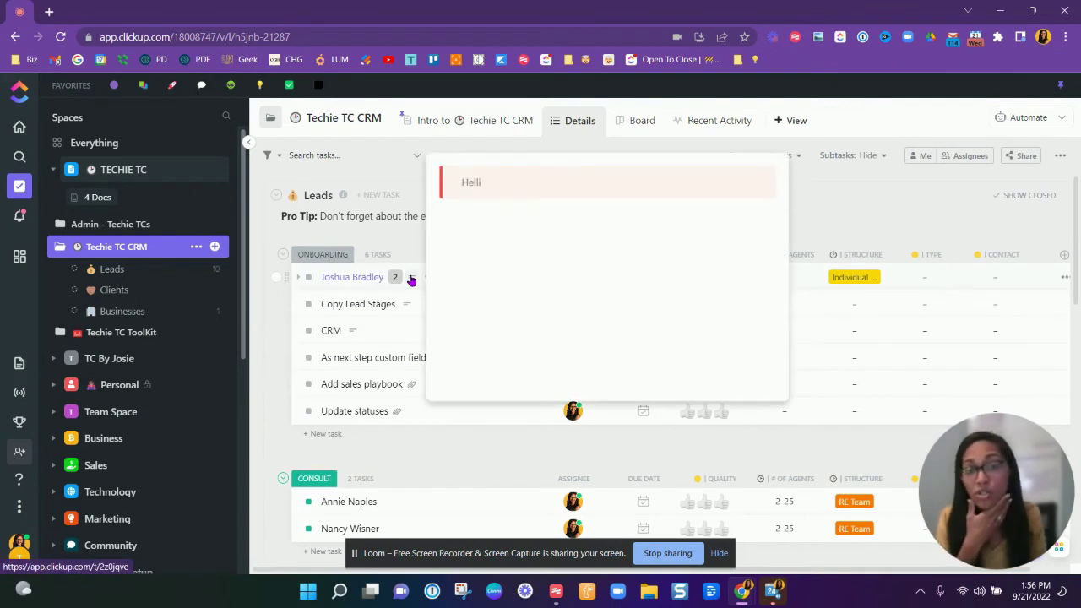
# - Open the first Onboarding lead, check the slash commands available in its comment box, and clear the slash
pyautogui.click(362, 277)
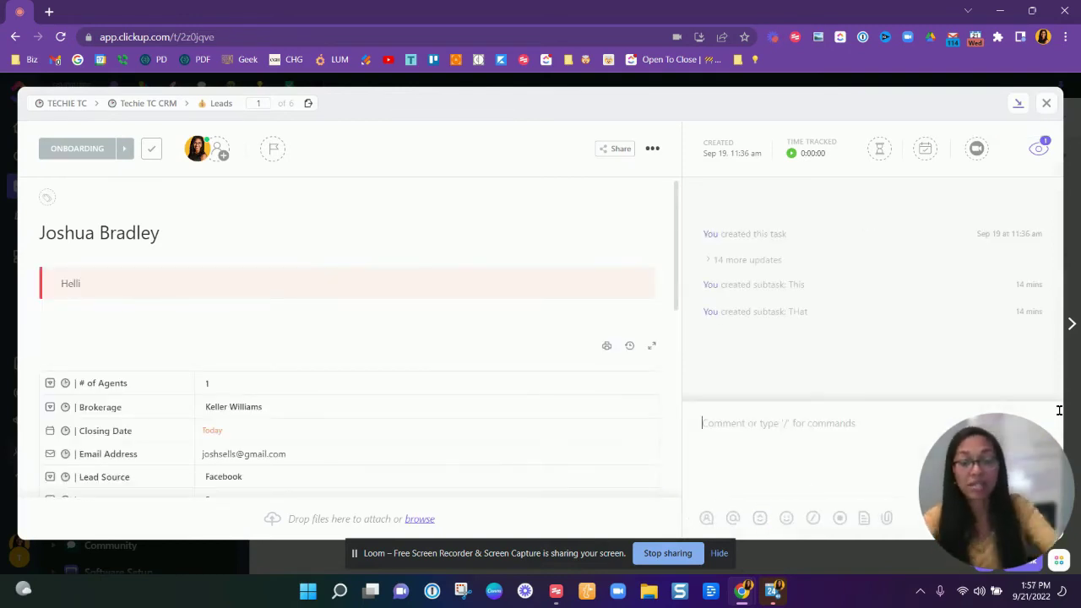
pyautogui.write('/')
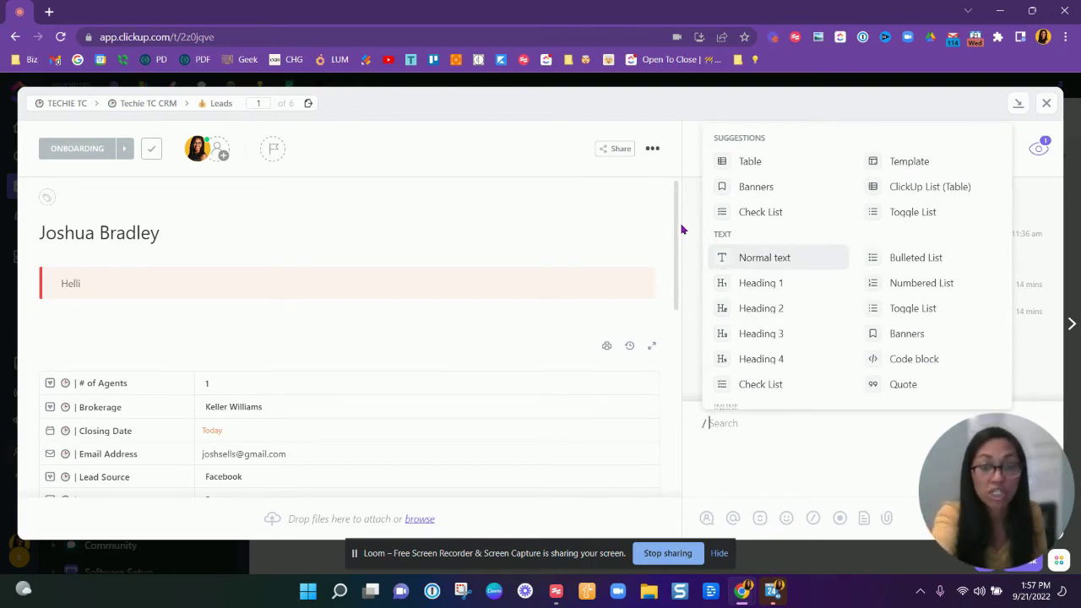
pyautogui.press('BackSpace')
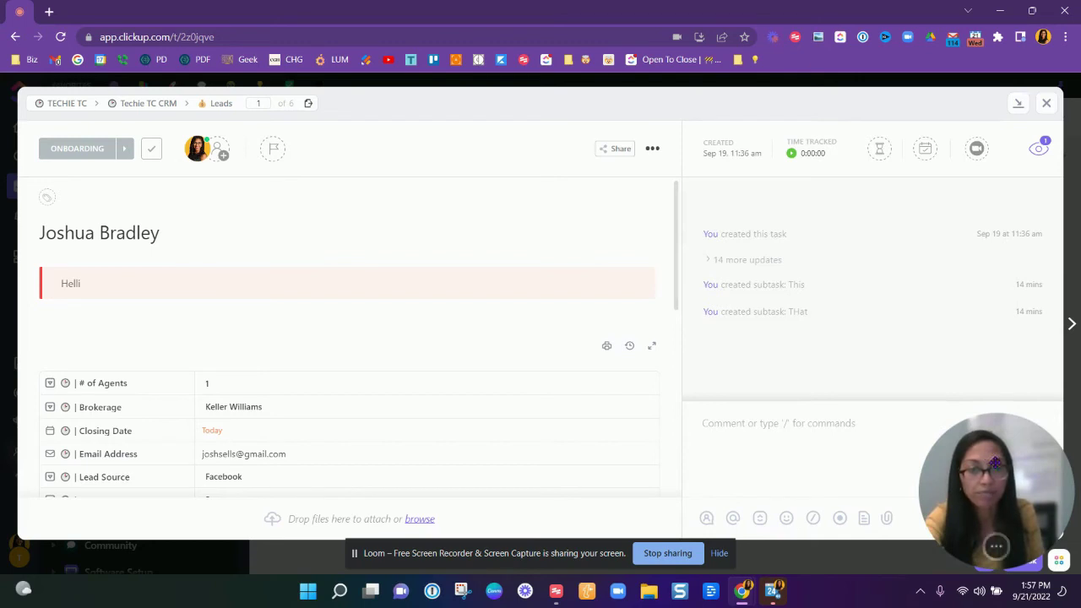
pyautogui.moveTo(926, 447); pyautogui.dragTo(28, 512)
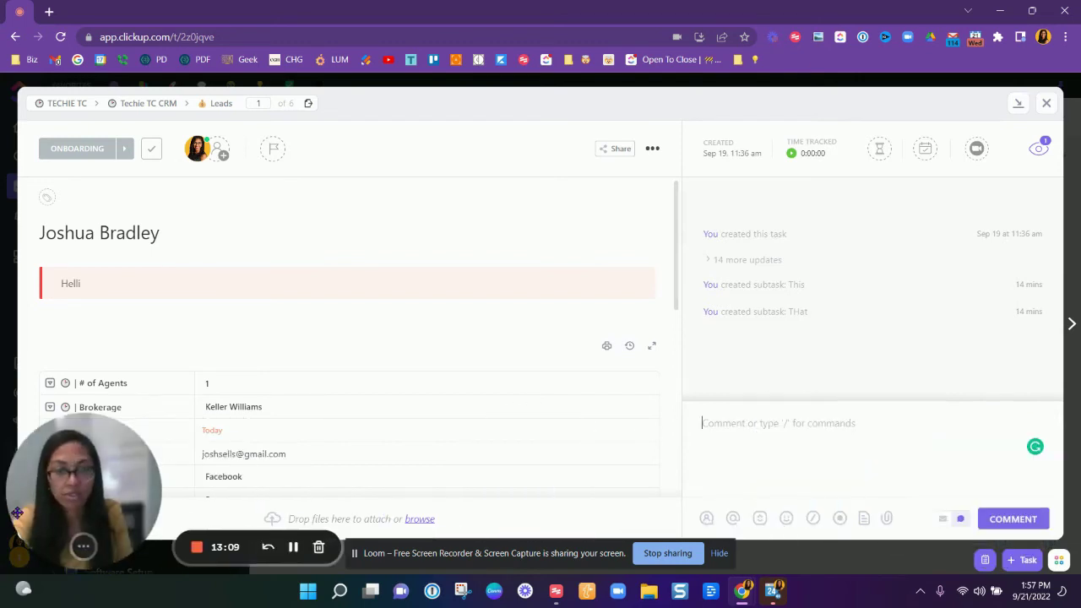
# - Switch the lead's comment box to email composing and examine the recipient, subject and body fields alongside the lead's custom fields
pyautogui.click(755, 523)
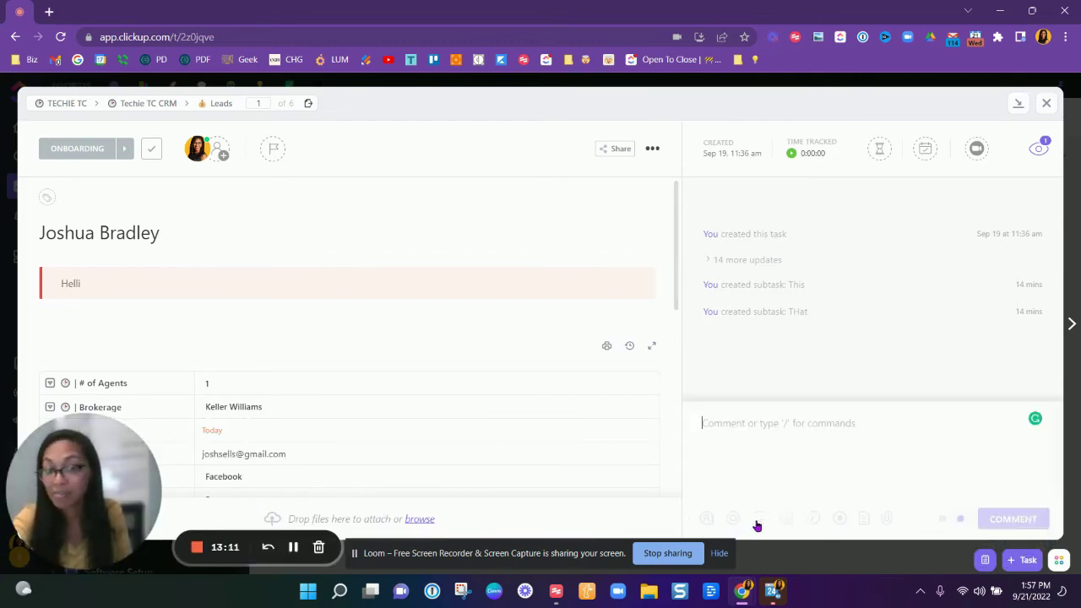
pyautogui.click(943, 521)
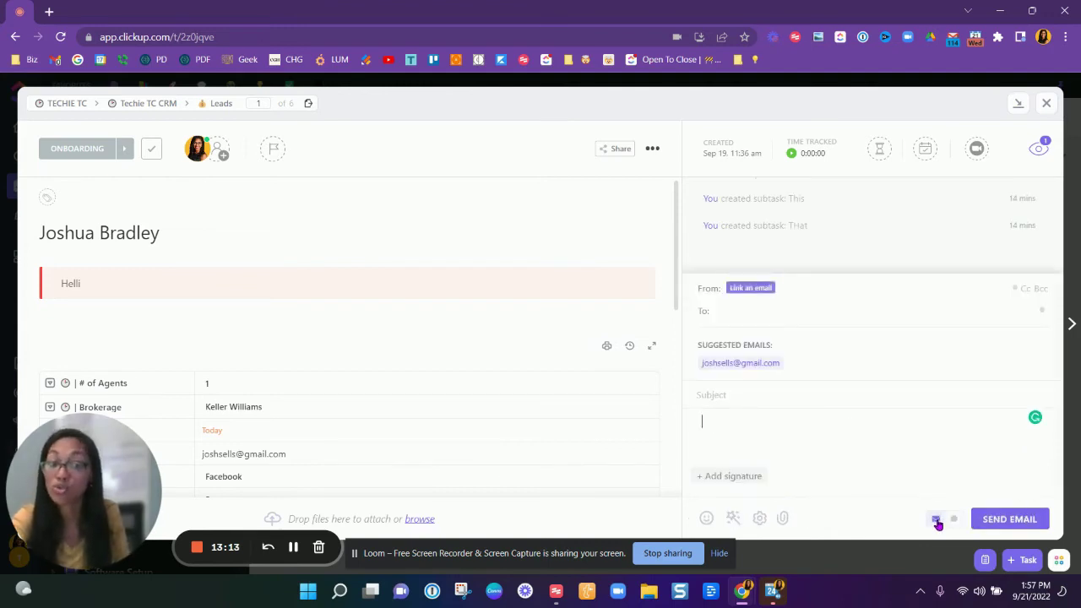
pyautogui.click(728, 399)
pyautogui.click(756, 424)
pyautogui.scroll(-3, 326, 357)
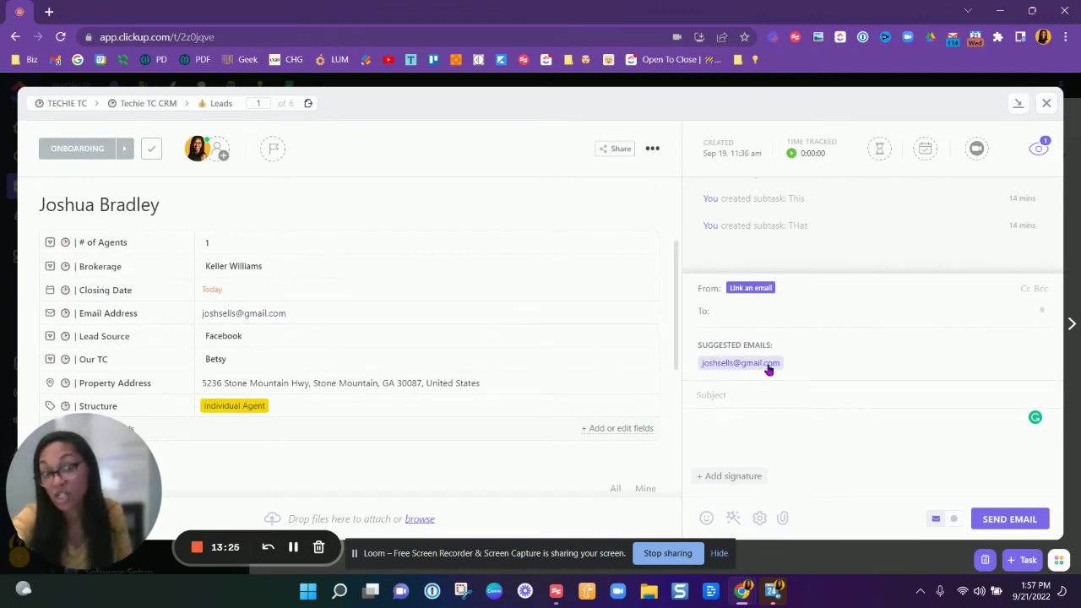
pyautogui.click(750, 310)
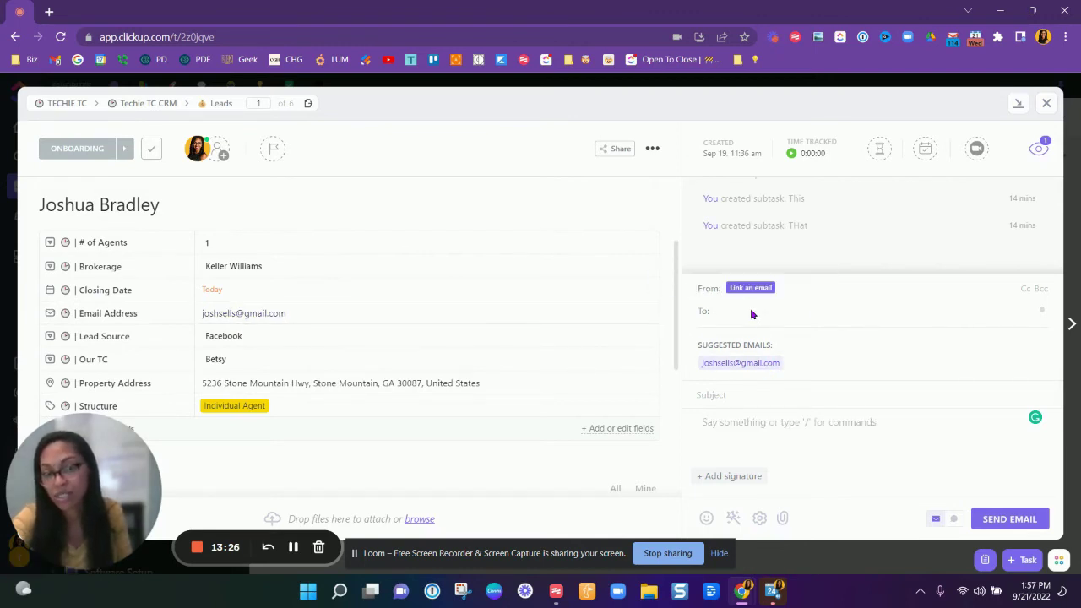
# - Load the OTC Consult F/U Email template into the email and switch the composer back to comment mode
pyautogui.click(732, 520)
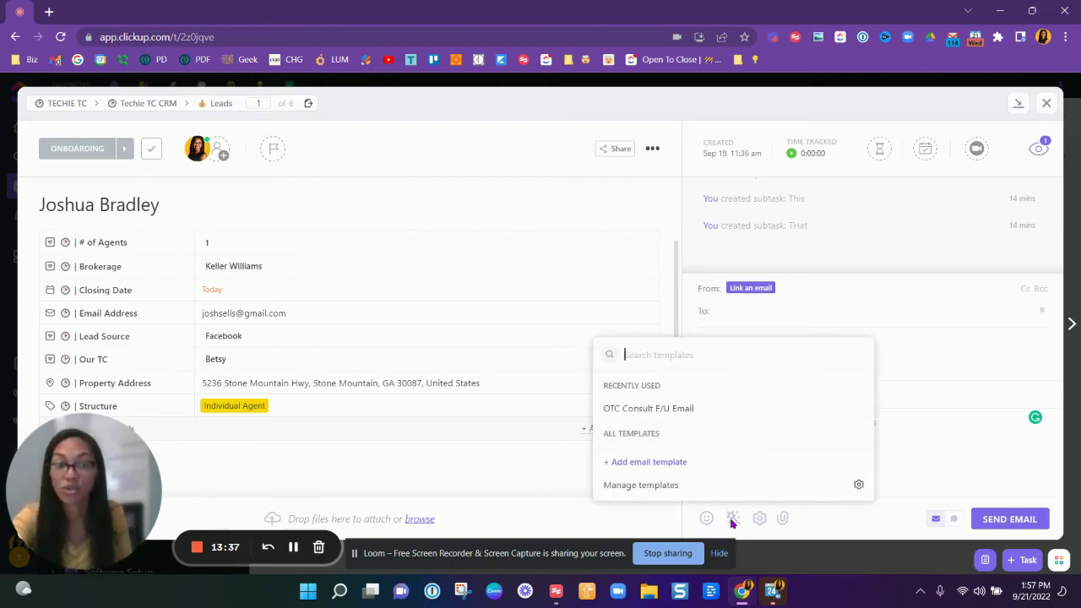
pyautogui.click(695, 414)
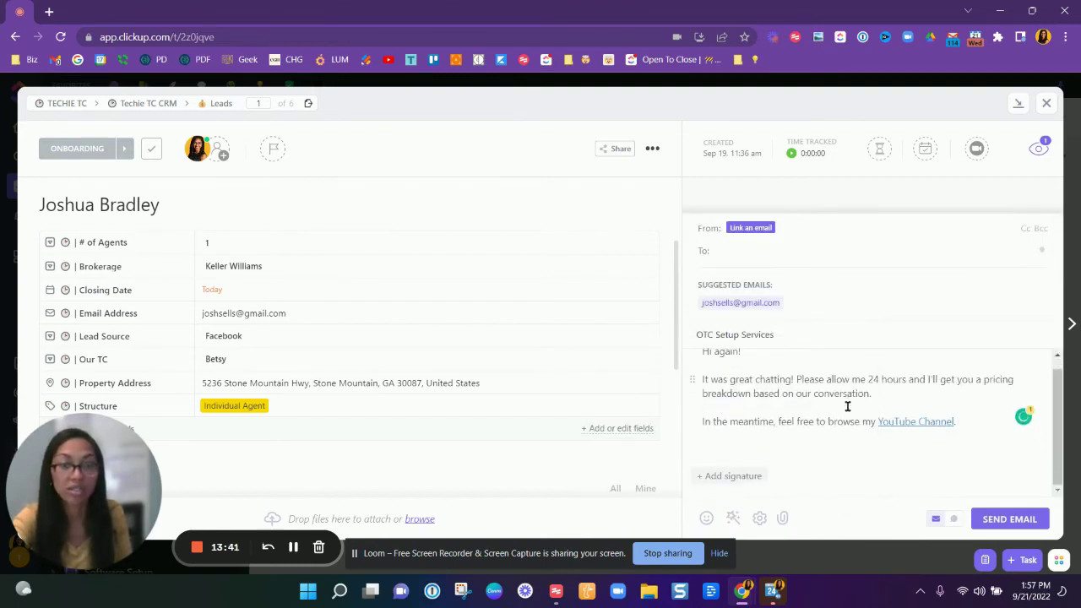
pyautogui.scroll(1, 847, 406)
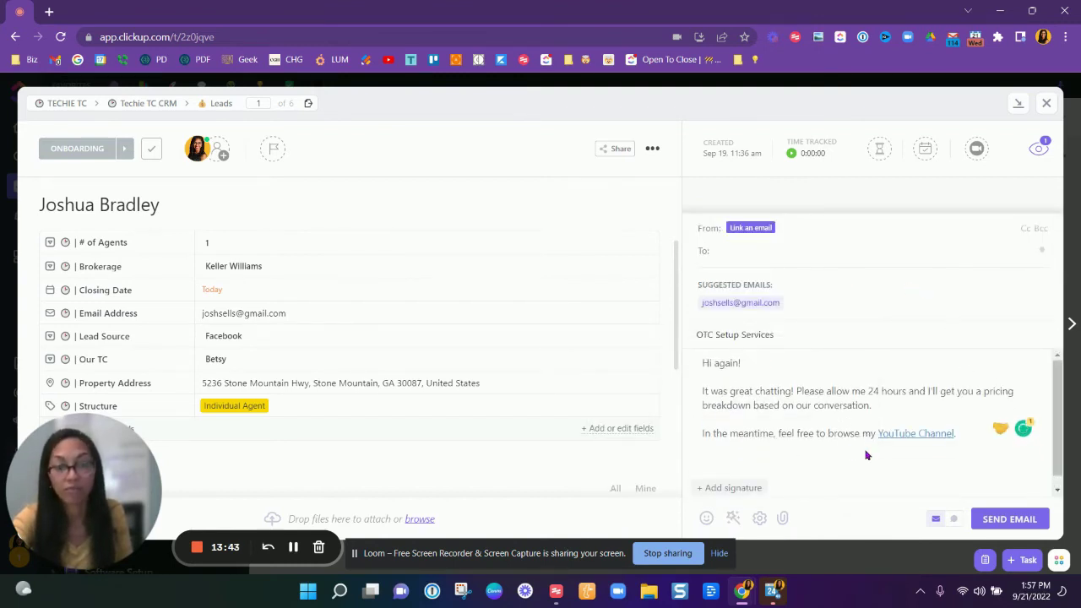
pyautogui.scroll(-1, 865, 456)
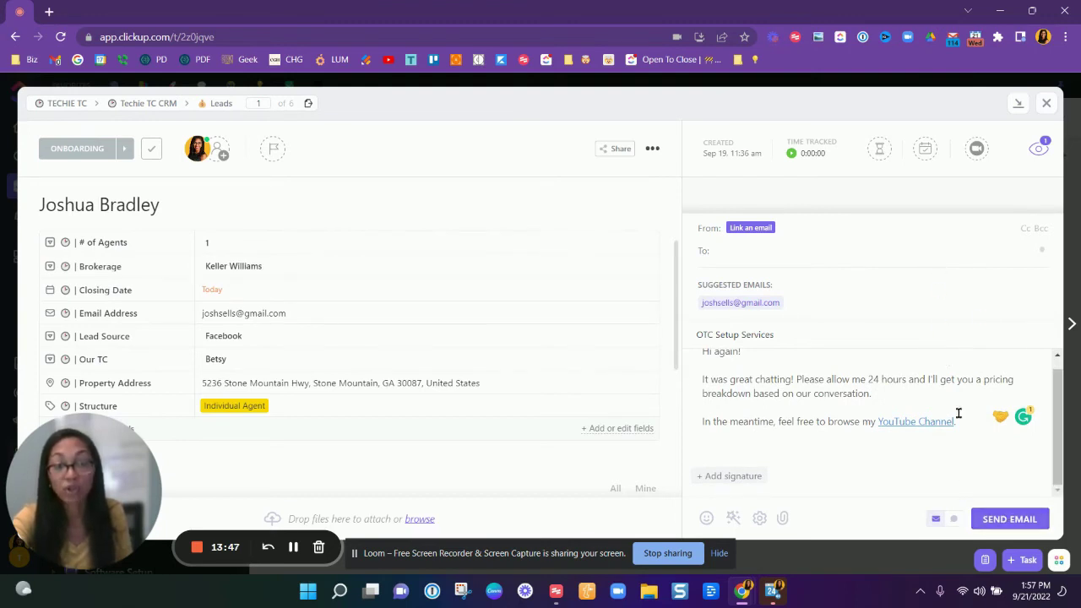
pyautogui.click(953, 519)
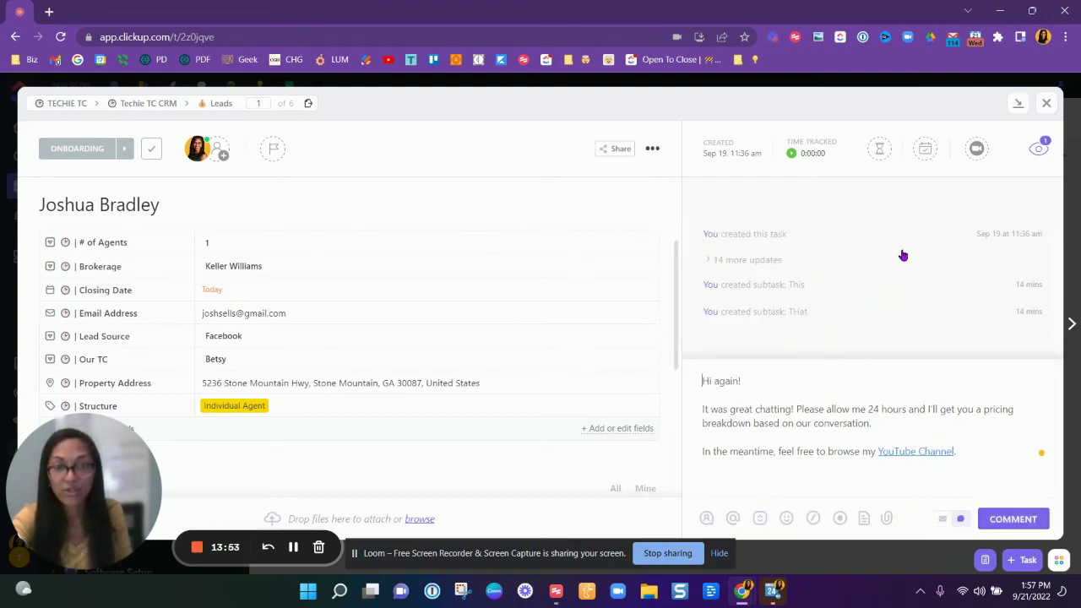